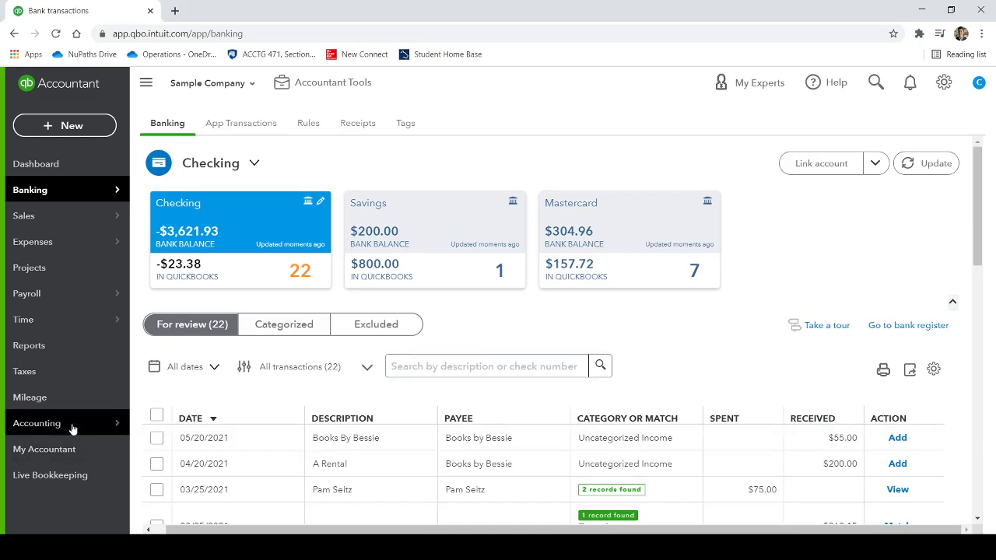
# Open the company's Chart of Accounts and dismiss the notice about account usage in the plan.
pyautogui.moveTo(74, 427)
pyautogui.click(198, 423)
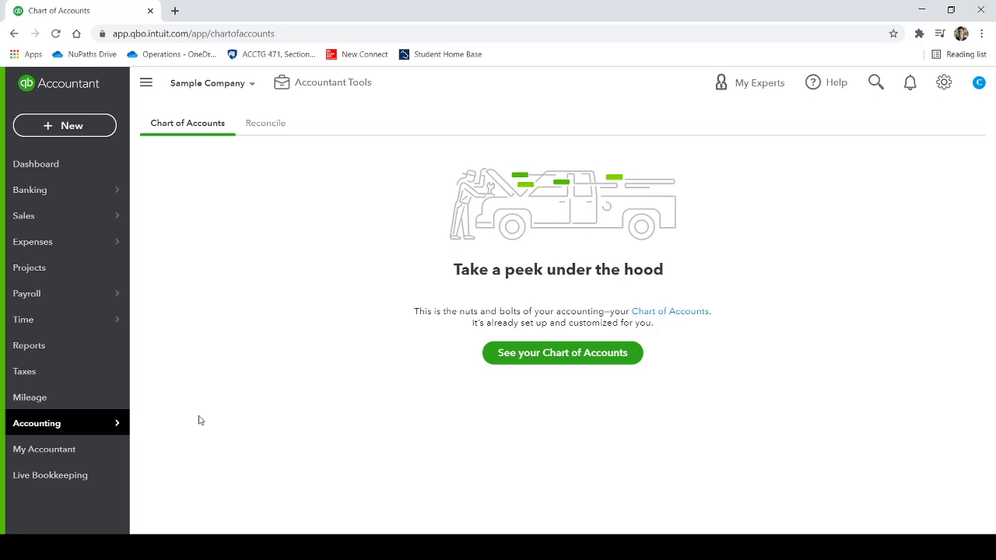
pyautogui.click(576, 358)
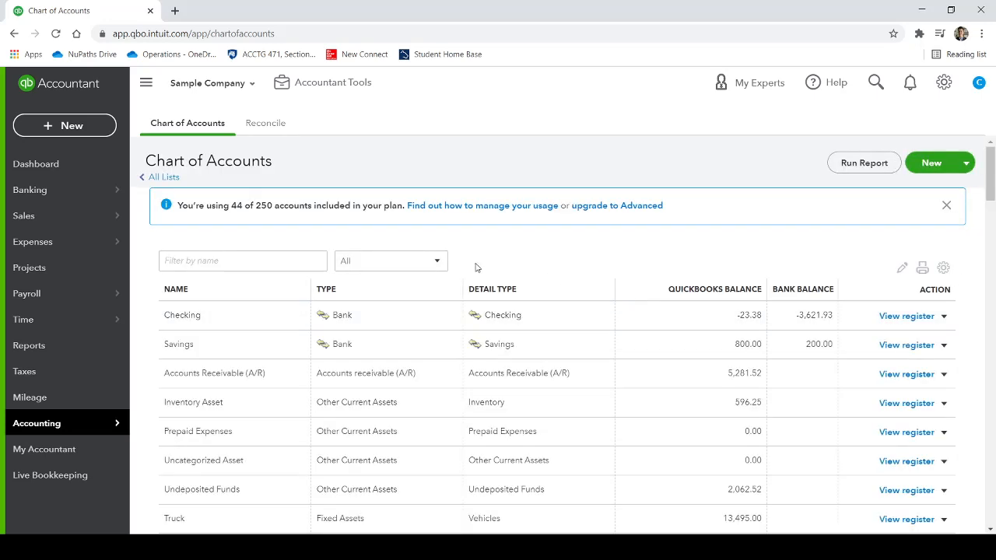
pyautogui.click(947, 206)
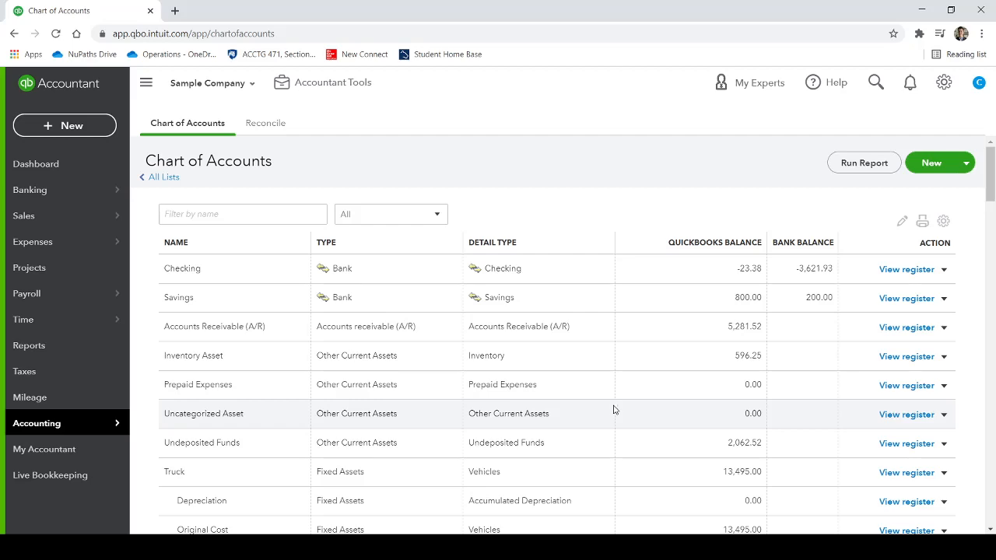
# Look through the entire Chart of Accounts, from the bank accounts to the other expense accounts.
pyautogui.scroll(-1, 613, 409)
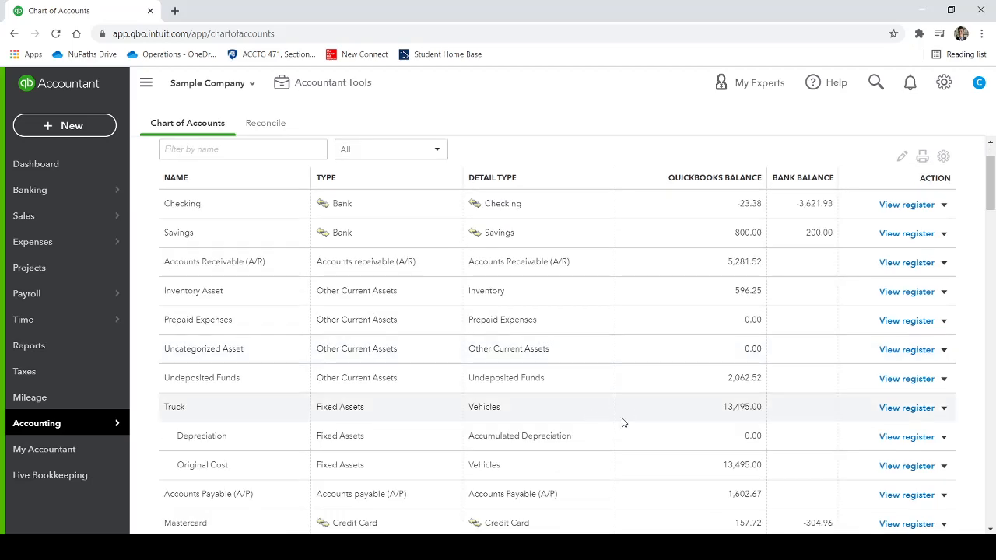
pyautogui.scroll(-2, 624, 423)
pyautogui.scroll(-4, 623, 423)
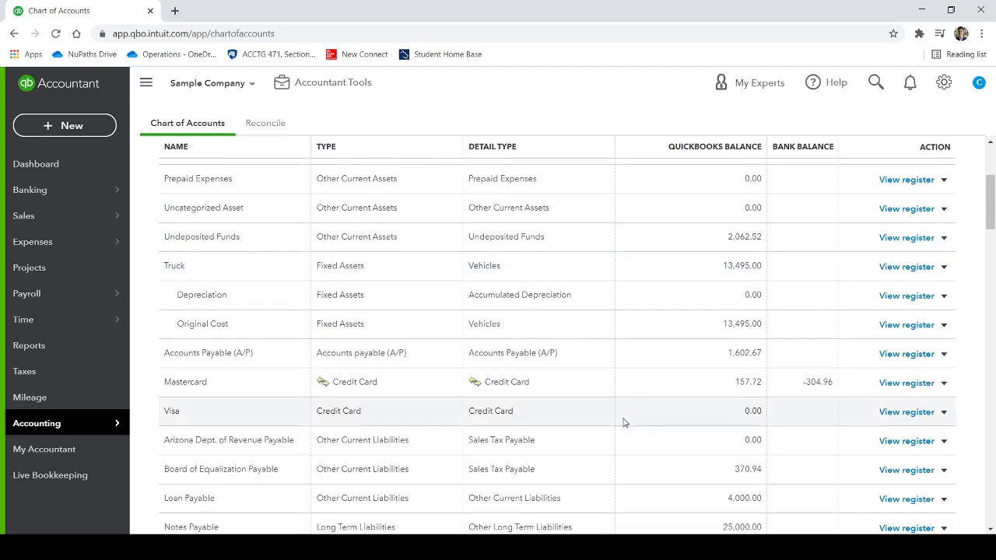
pyautogui.scroll(-5, 623, 422)
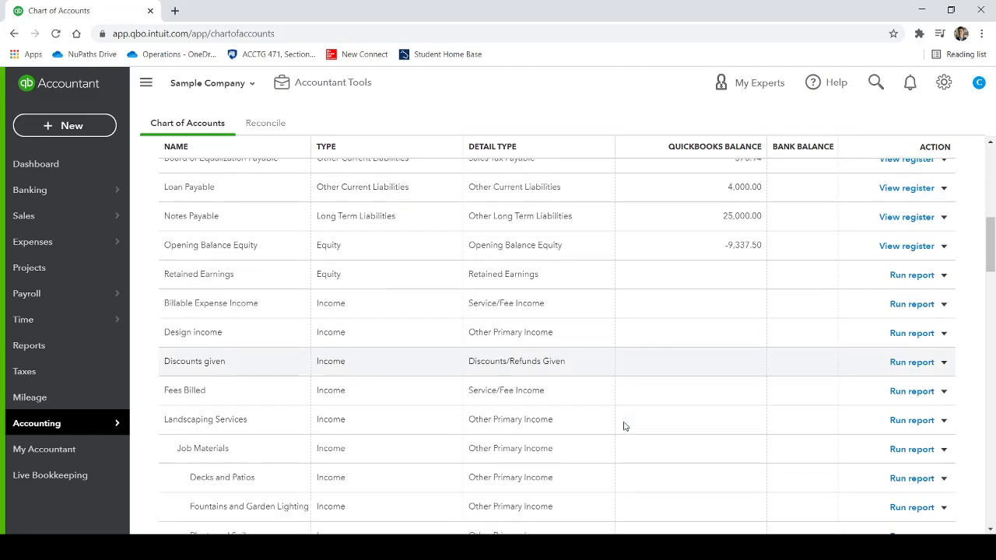
pyautogui.scroll(-3, 624, 426)
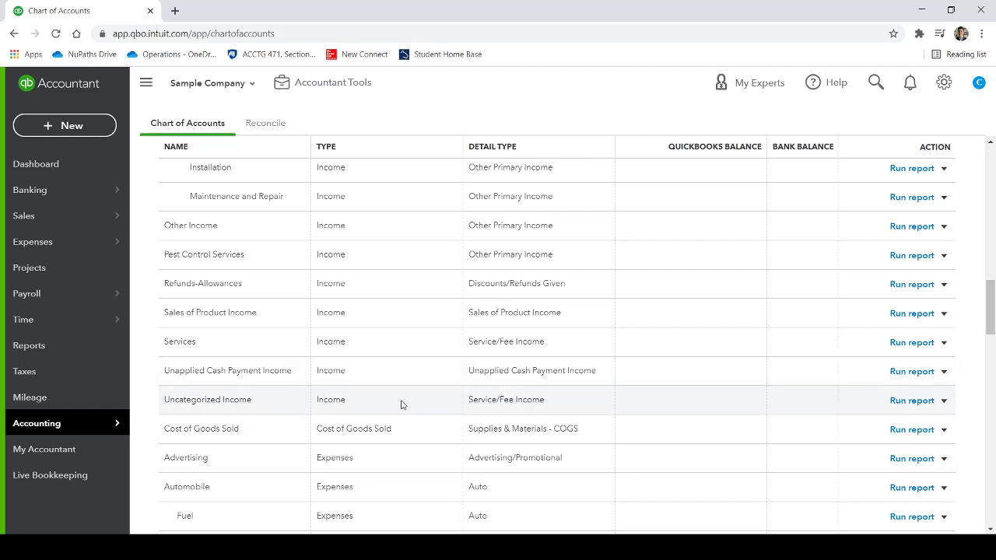
pyautogui.scroll(-3, 401, 405)
pyautogui.scroll(-1, 404, 405)
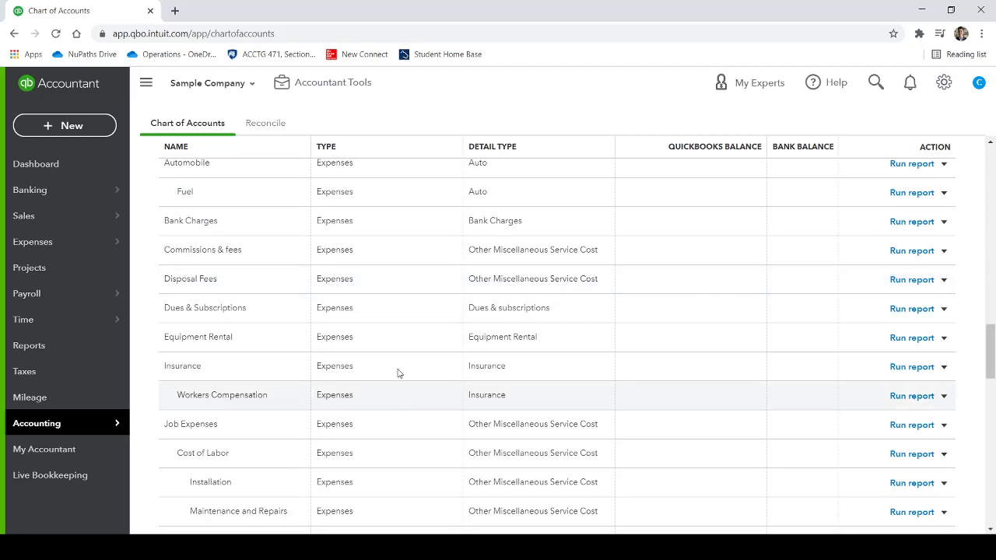
pyautogui.scroll(-6, 382, 411)
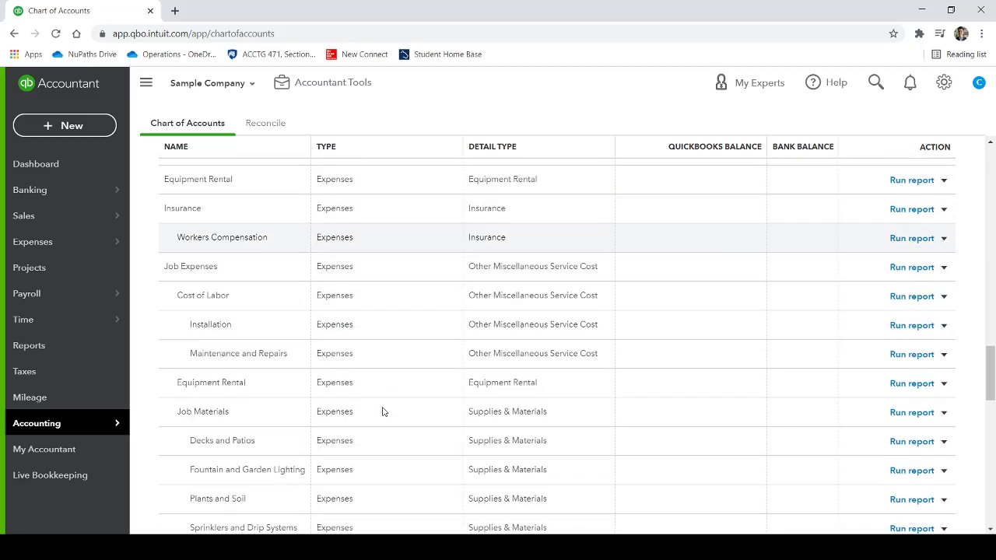
pyautogui.scroll(-8, 382, 411)
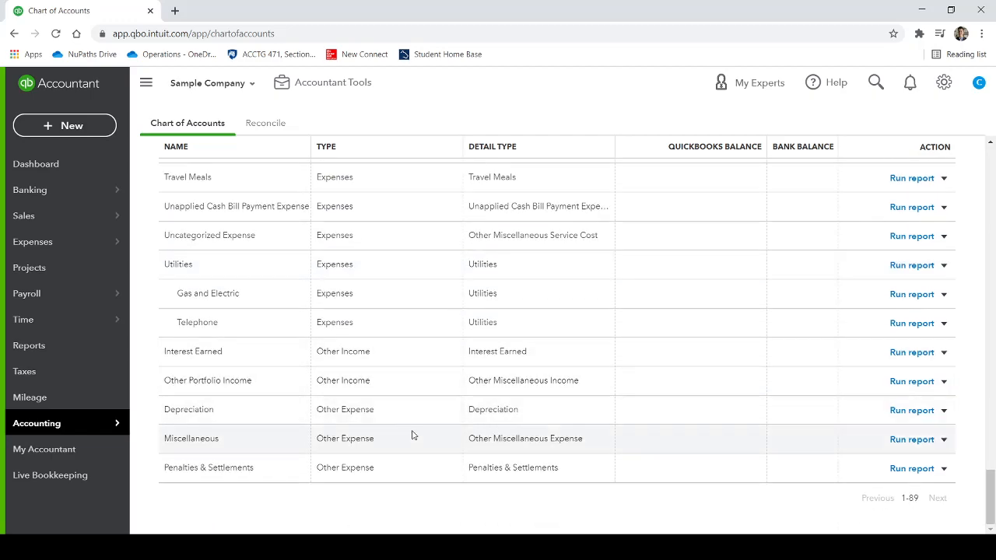
pyautogui.moveTo(986, 504); pyautogui.dragTo(983, 171)
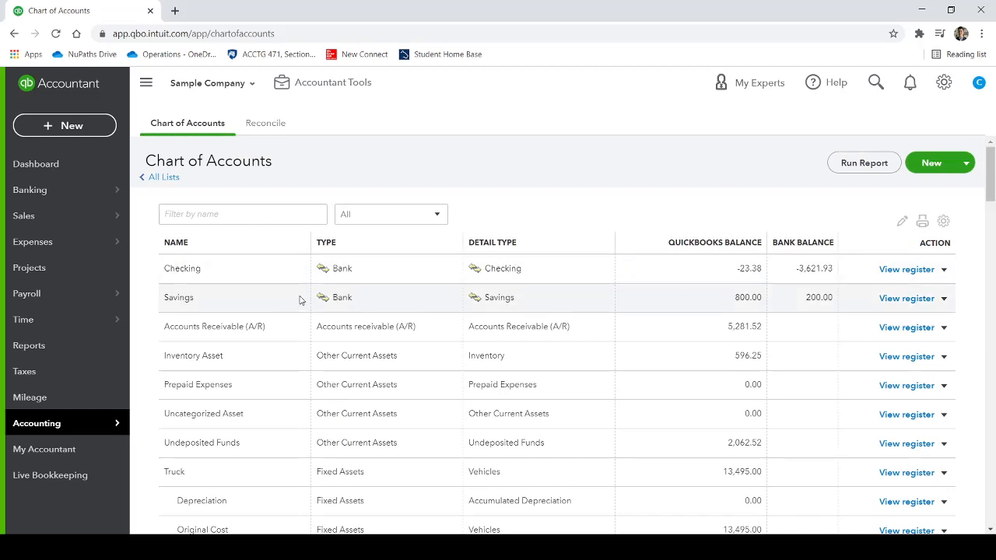
# Examine the asset accounts, including Accounts Receivable, the Prepaid Expenses account's type and the Truck account's Fixed Assets type.
pyautogui.moveTo(274, 330); pyautogui.dragTo(135, 331)
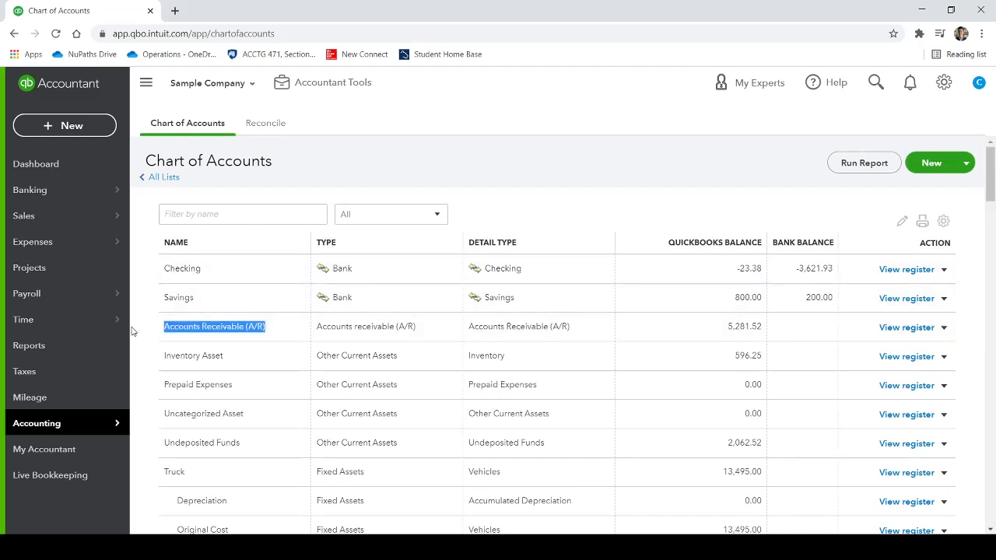
pyautogui.click(249, 359)
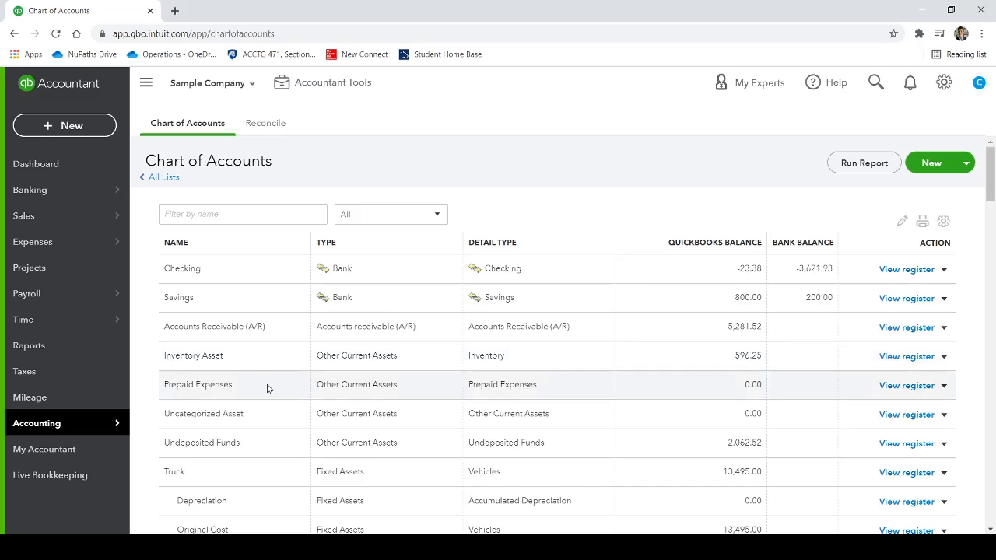
pyautogui.moveTo(252, 387); pyautogui.dragTo(162, 385)
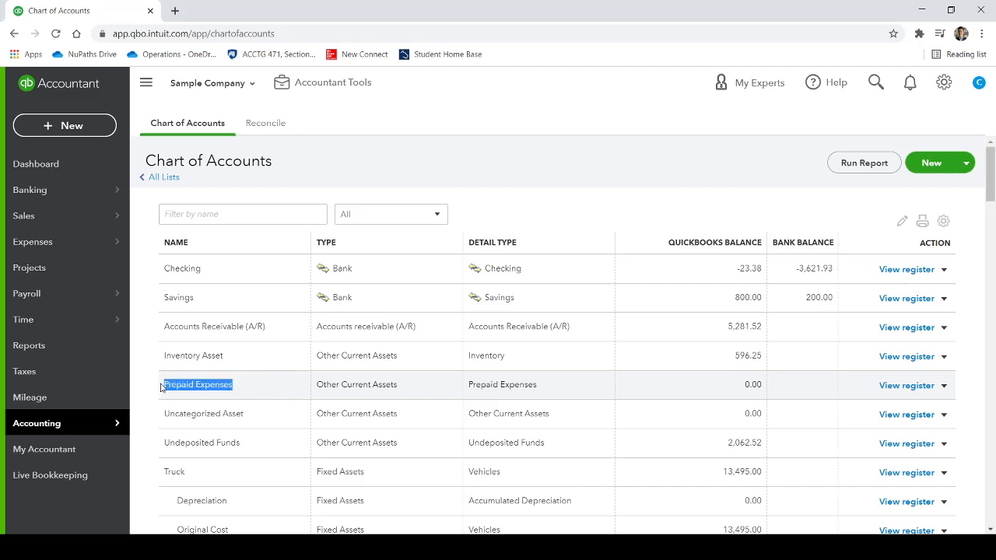
pyautogui.click(241, 389)
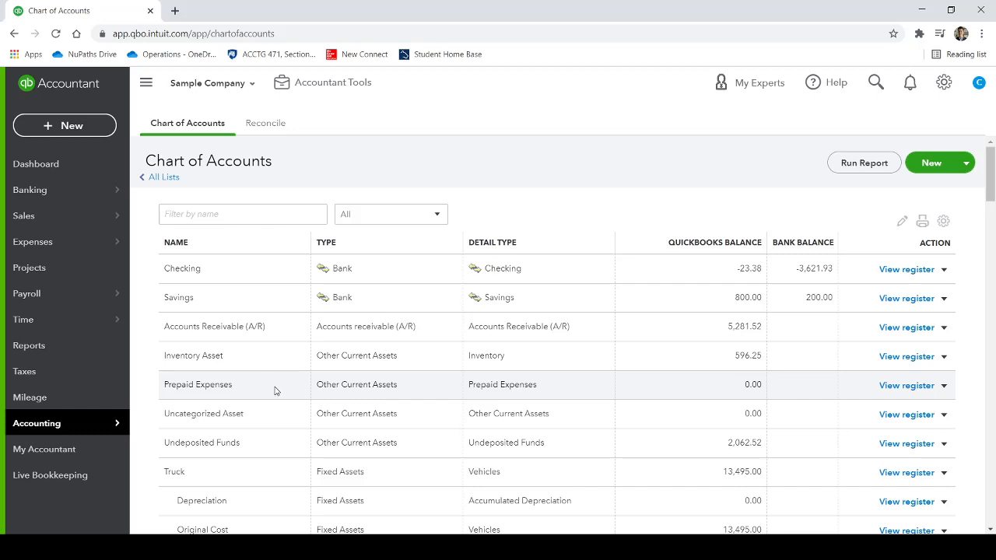
pyautogui.moveTo(316, 385); pyautogui.dragTo(399, 387)
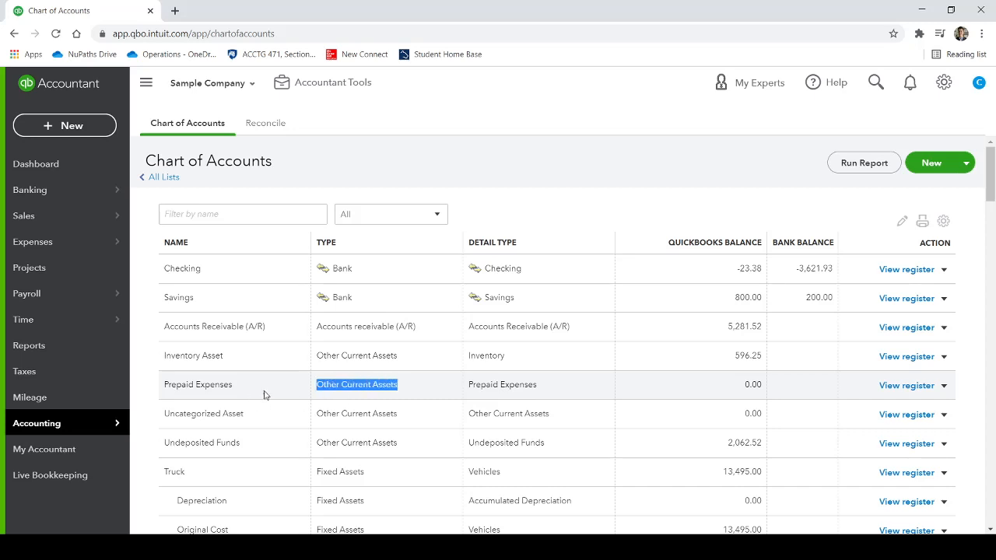
pyautogui.scroll(-1, 269, 413)
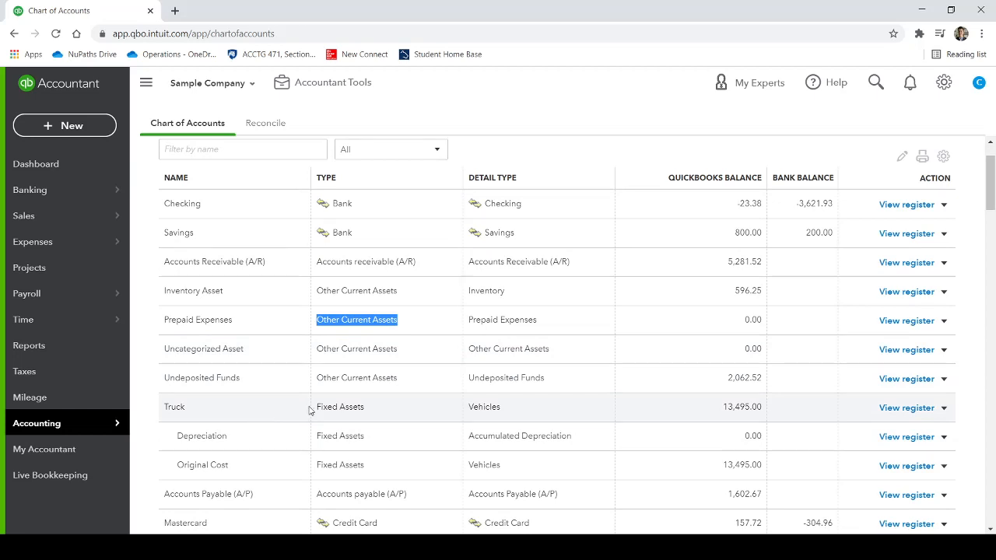
pyautogui.moveTo(314, 409); pyautogui.dragTo(366, 409)
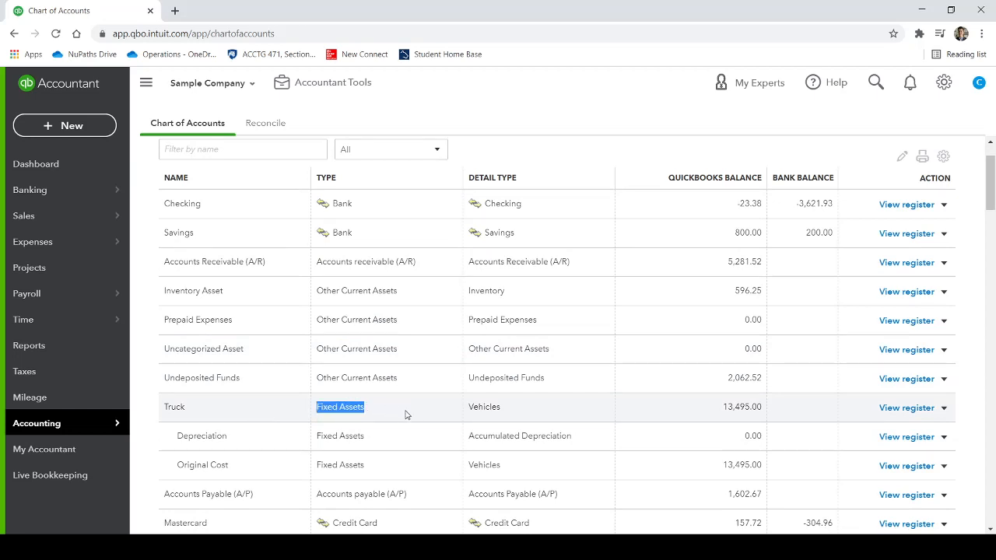
# Examine the liability accounts, highlighting the Other Current Liabilities type of Arizona Dept. of Revenue Payable.
pyautogui.scroll(-1, 407, 414)
pyautogui.scroll(-1, 407, 414)
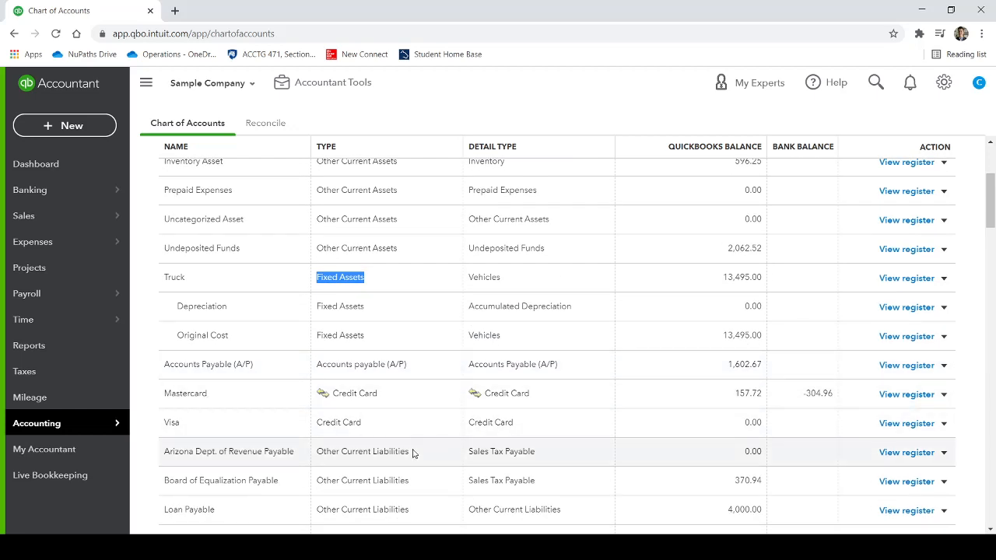
pyautogui.moveTo(411, 451); pyautogui.dragTo(315, 452)
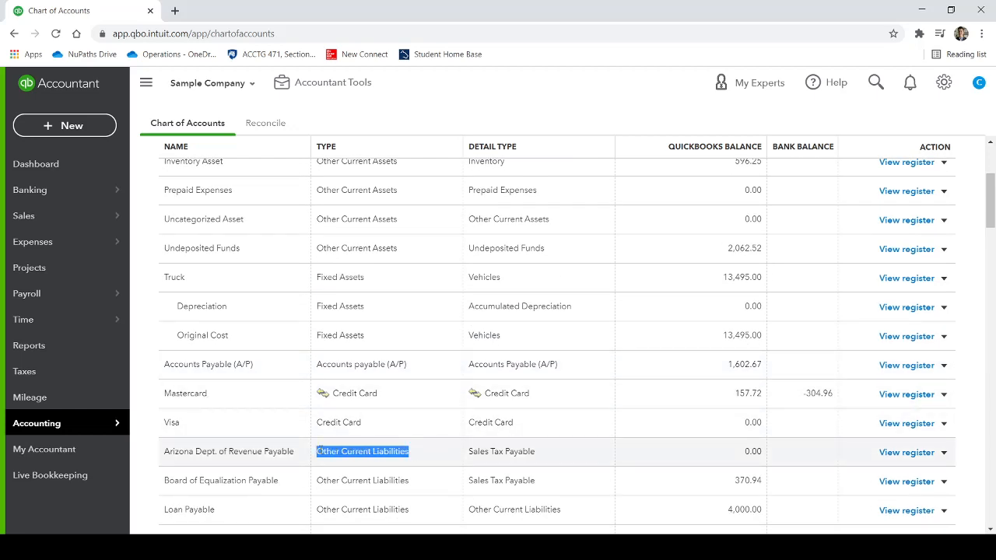
pyautogui.click(303, 459)
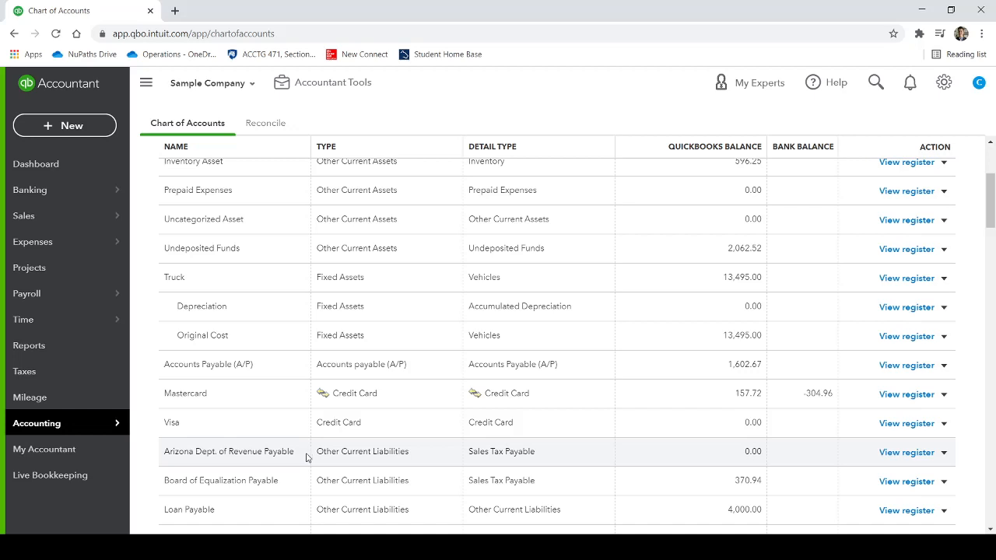
pyautogui.scroll(-1, 311, 458)
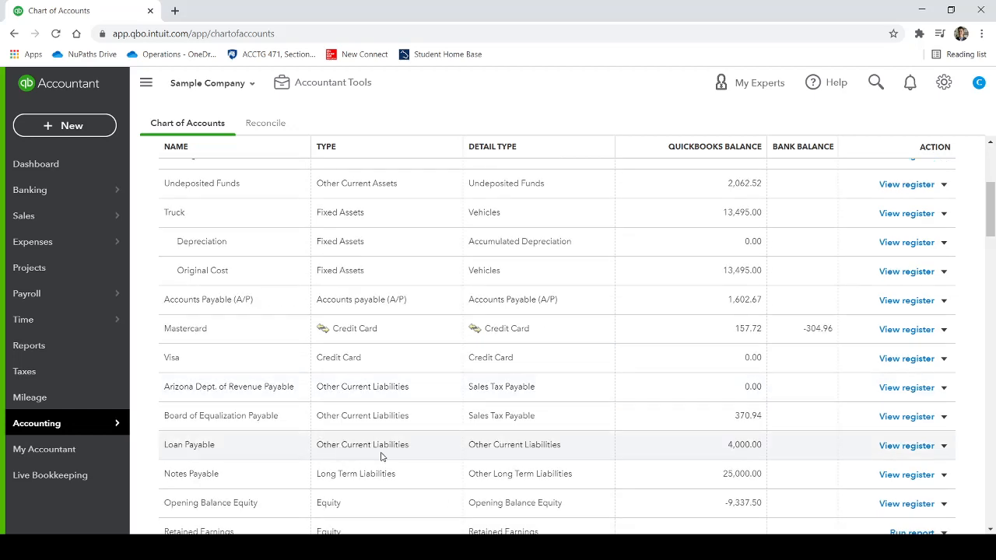
pyautogui.scroll(-1, 381, 457)
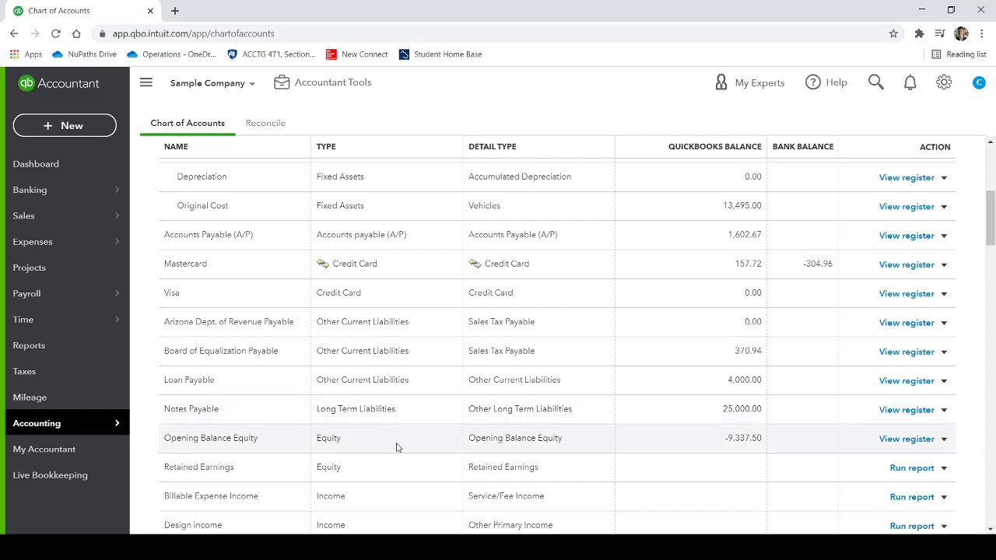
# Examine the equity accounts, highlighting Opening Balance Equity and Retained Earnings with its Equity type.
pyautogui.scroll(-1, 393, 432)
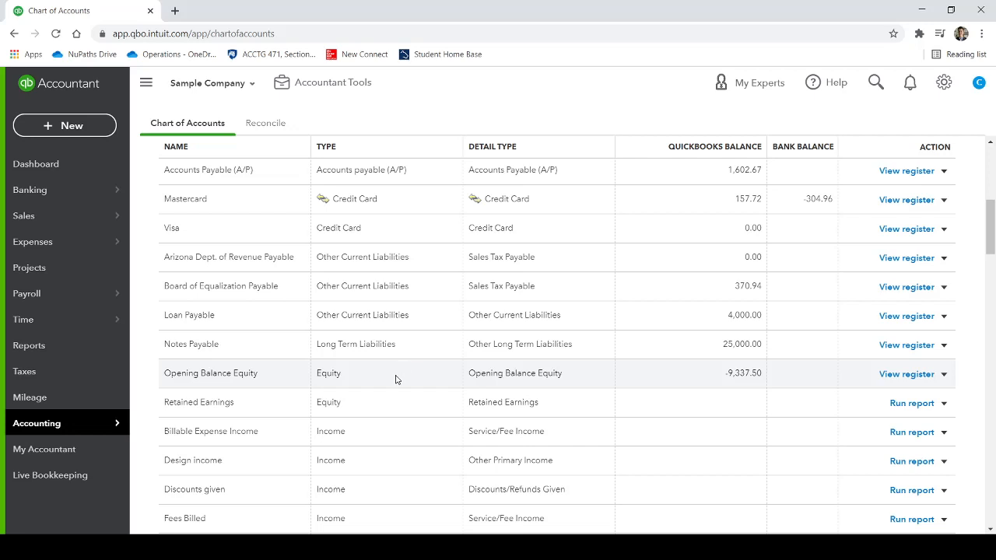
pyautogui.moveTo(366, 378); pyautogui.dragTo(162, 377)
pyautogui.click(270, 380)
pyautogui.click(161, 377)
pyautogui.moveTo(163, 377); pyautogui.dragTo(272, 379)
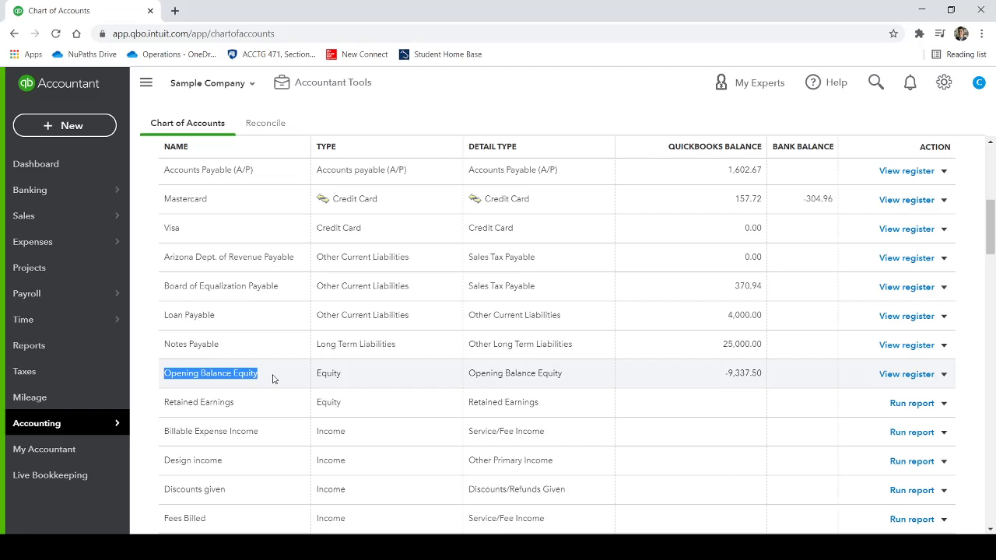
pyautogui.click(351, 377)
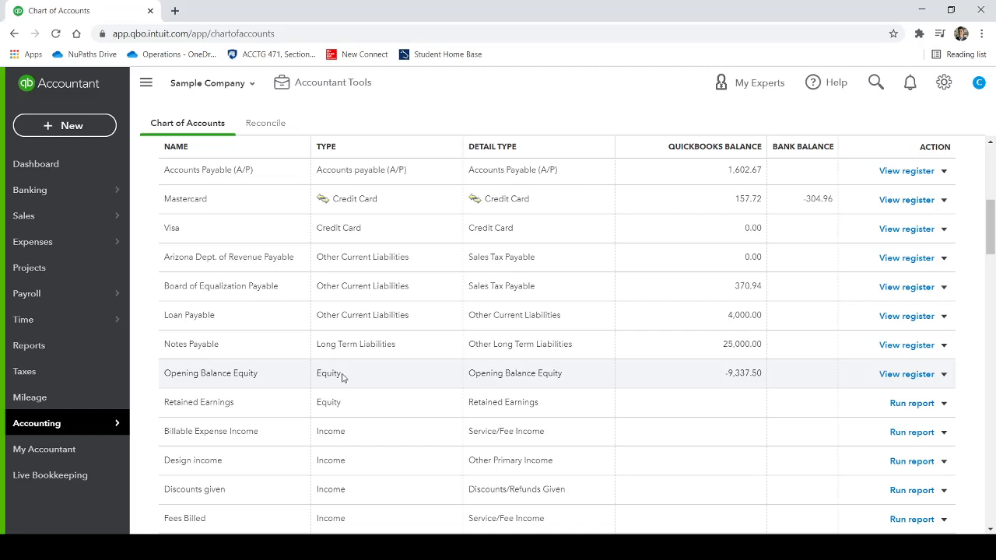
pyautogui.doubleClick(339, 405)
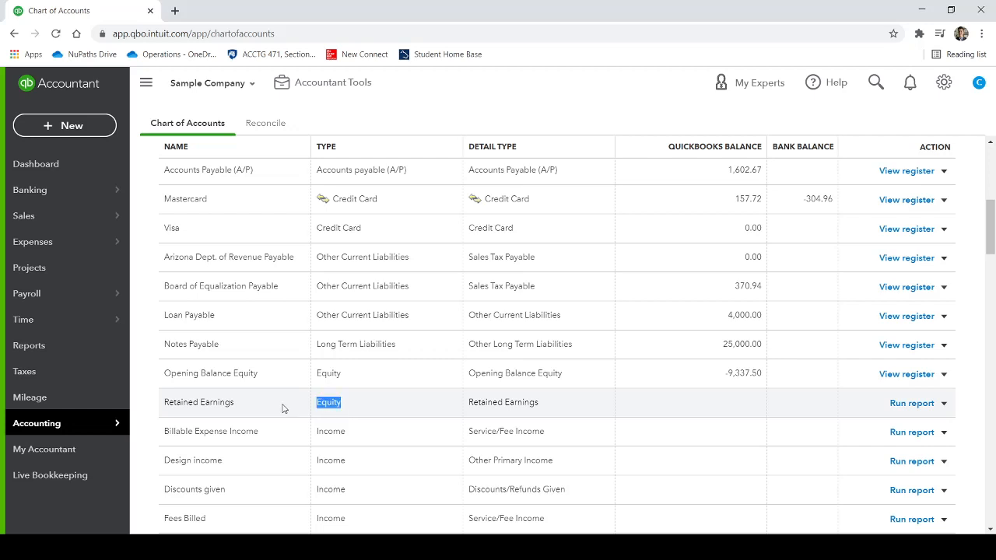
pyautogui.moveTo(283, 409); pyautogui.dragTo(165, 410)
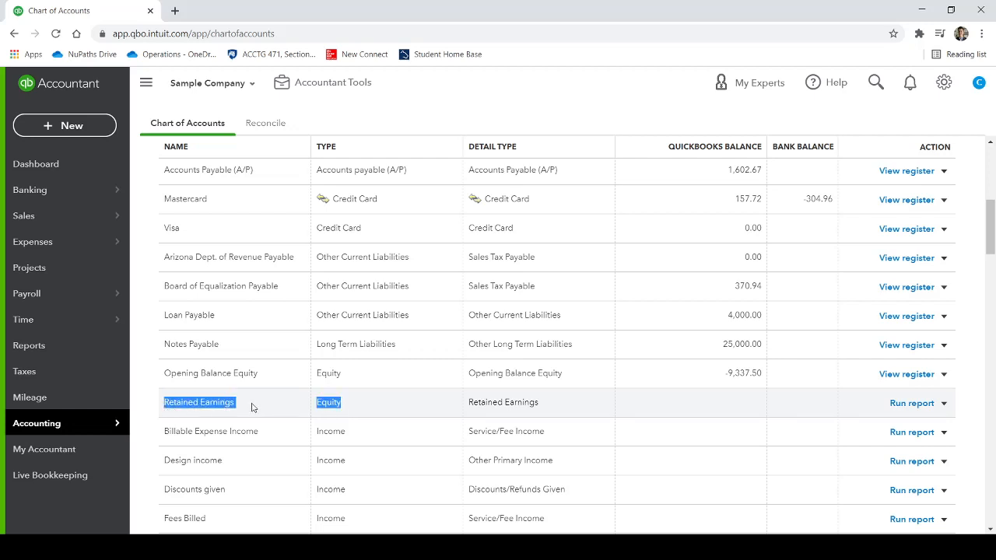
pyautogui.click(279, 407)
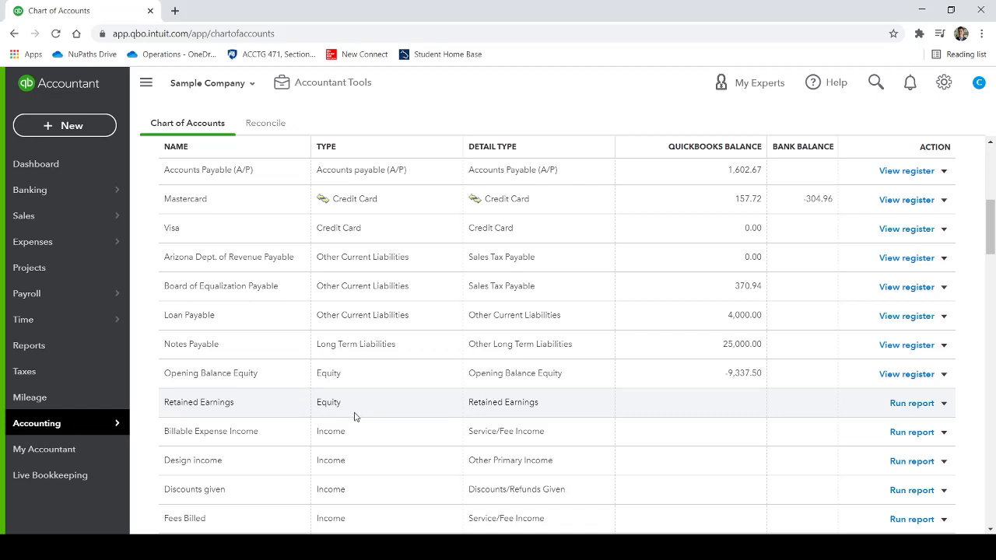
# Examine the income accounts, highlighting Landscaping Services and reading through its sub-accounts down to Cost of Goods Sold.
pyautogui.scroll(-1, 355, 416)
pyautogui.scroll(-1, 358, 427)
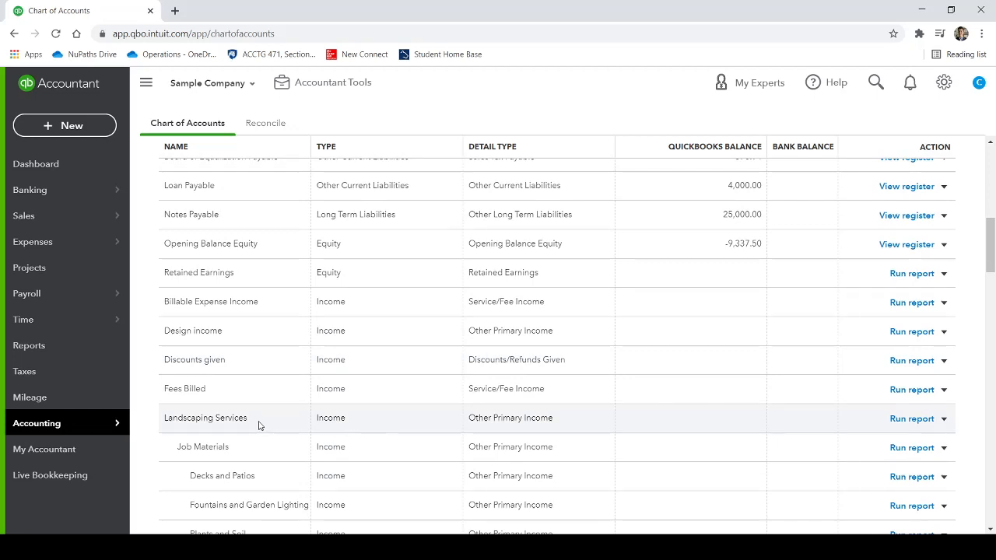
pyautogui.moveTo(257, 424); pyautogui.dragTo(160, 424)
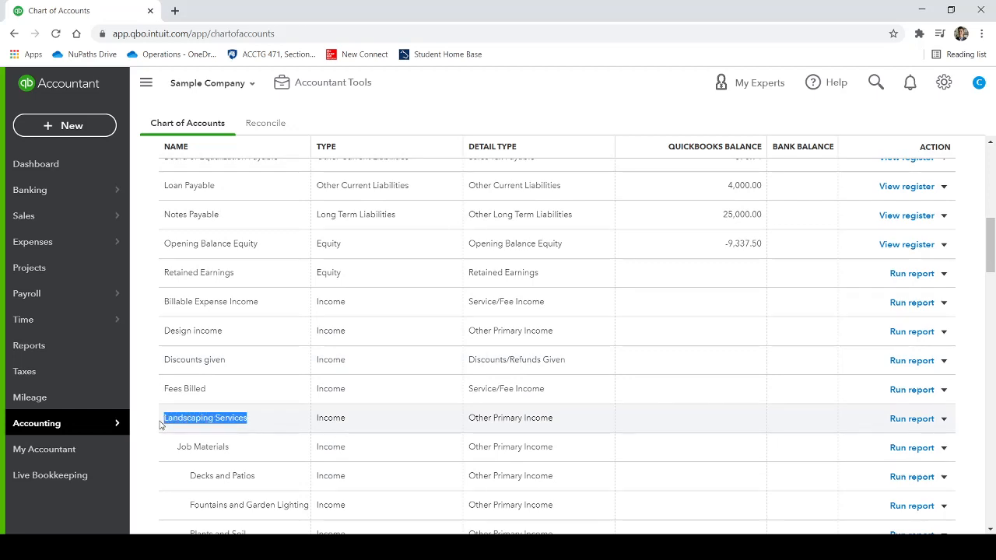
pyautogui.click(267, 424)
pyautogui.scroll(-1, 330, 417)
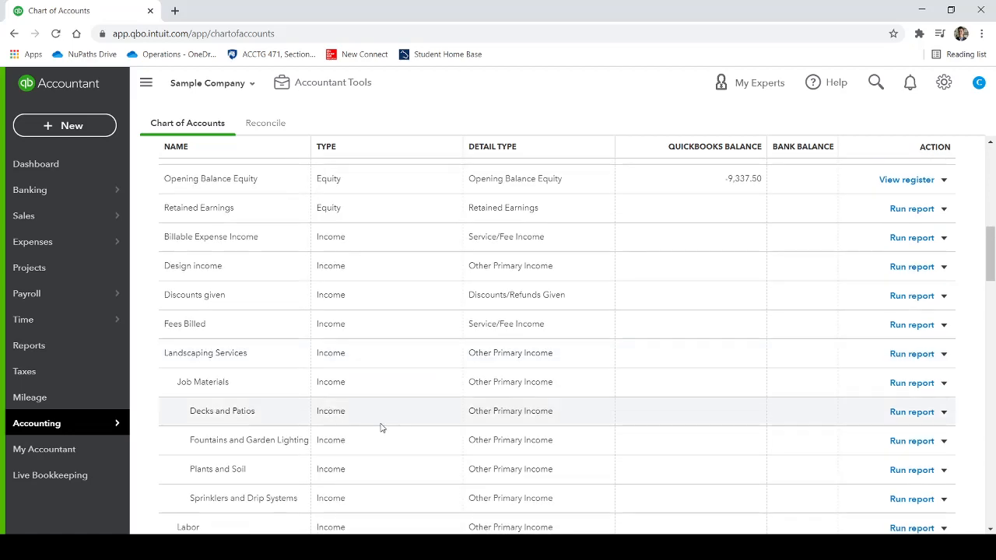
pyautogui.scroll(-1, 381, 420)
pyautogui.scroll(-3, 387, 466)
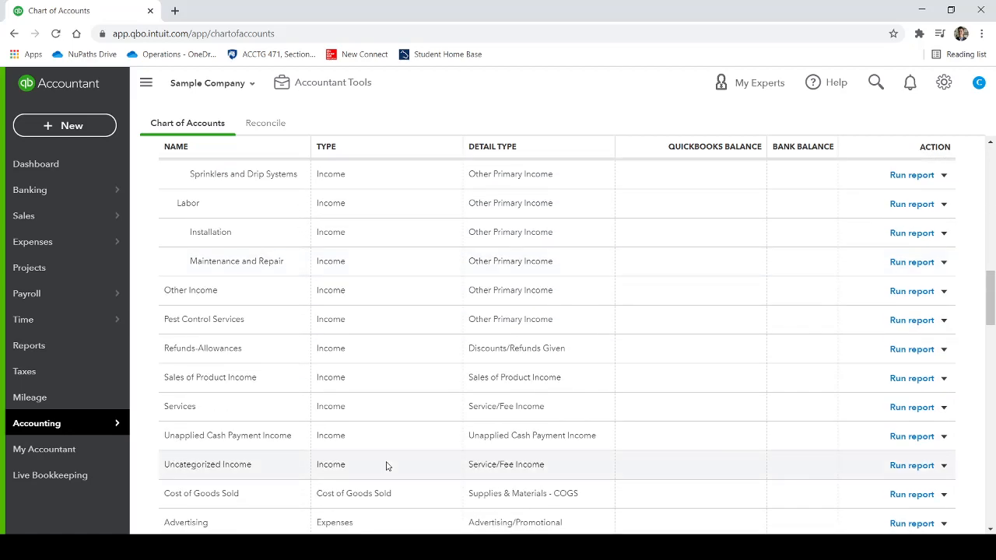
# Open the bank register of the Checking account from the Chart of Accounts.
pyautogui.scroll(15, 387, 465)
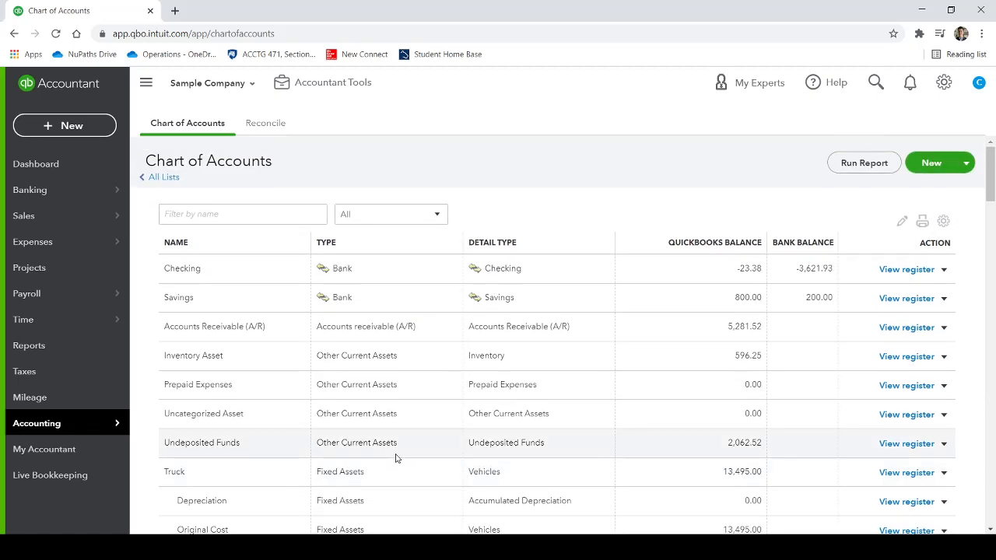
pyautogui.click(896, 272)
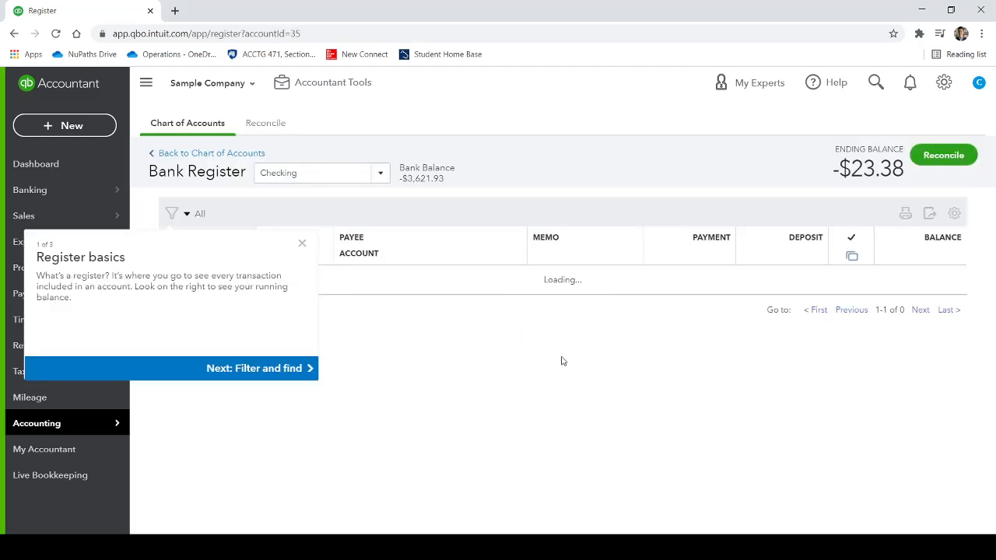
# Dismiss the register basics tour and look through the transactions in the Checking register.
pyautogui.click(302, 274)
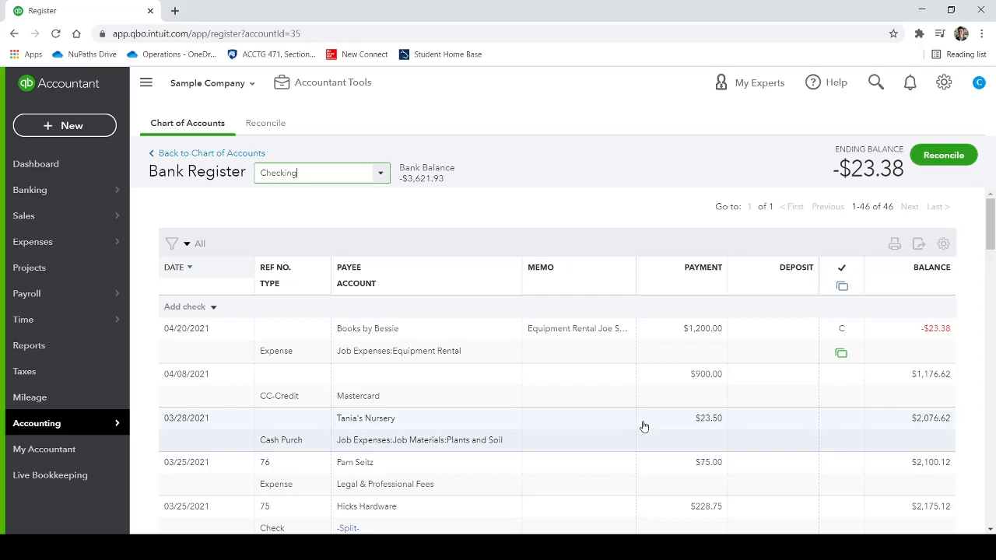
pyautogui.scroll(-3, 644, 427)
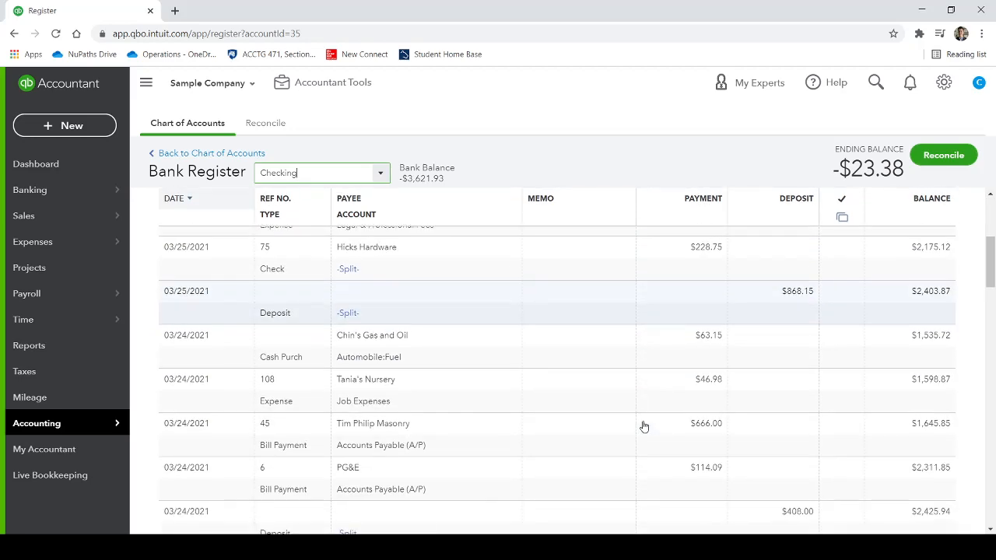
pyautogui.scroll(-3, 644, 427)
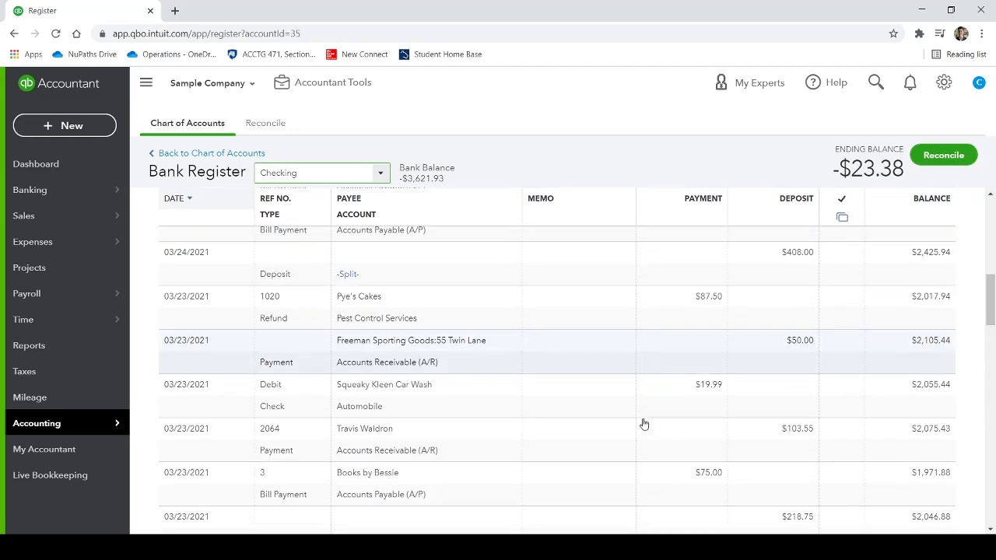
pyautogui.scroll(-2, 643, 423)
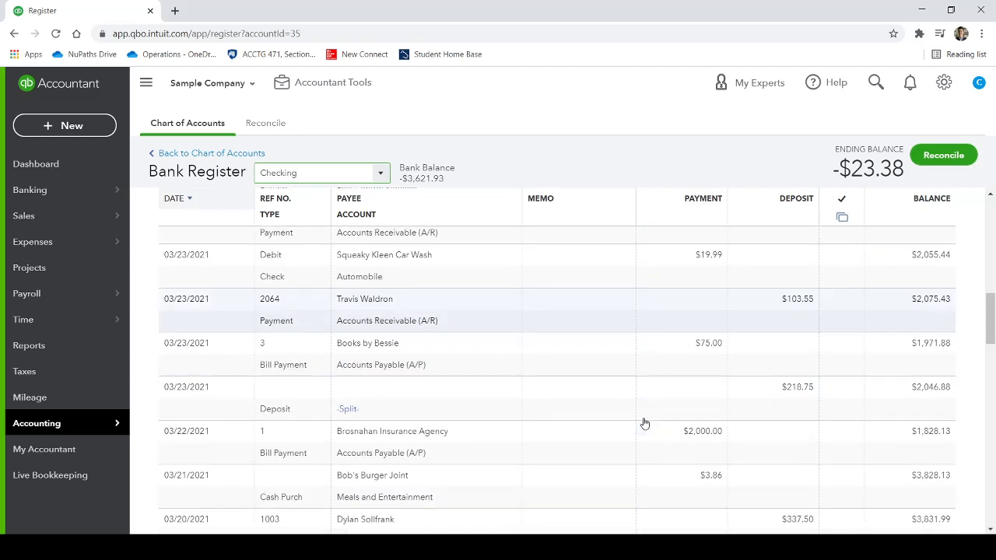
# Display the list of new transaction types for customers, vendors and employees, and close it to return to the register.
pyautogui.click(38, 134)
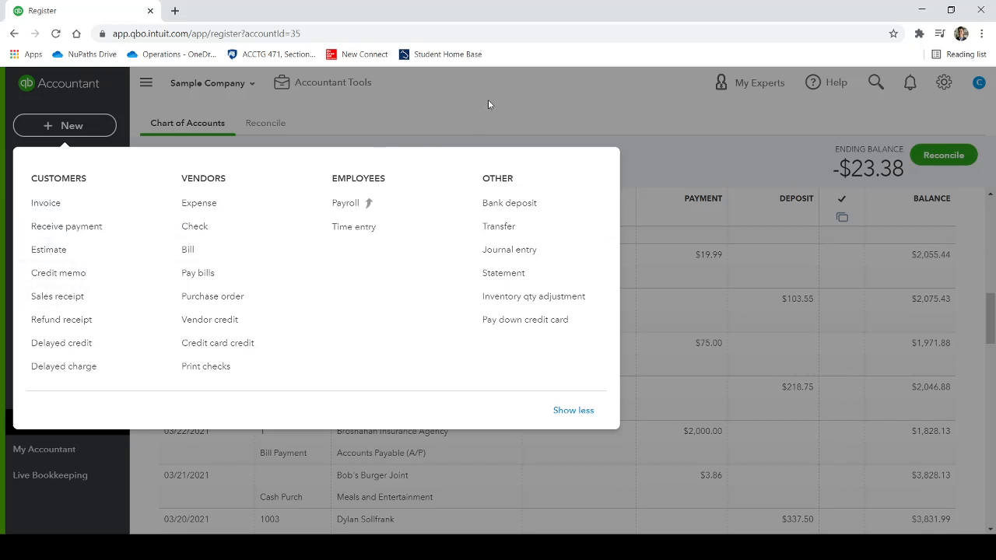
pyautogui.click(526, 113)
pyautogui.scroll(-1, 429, 380)
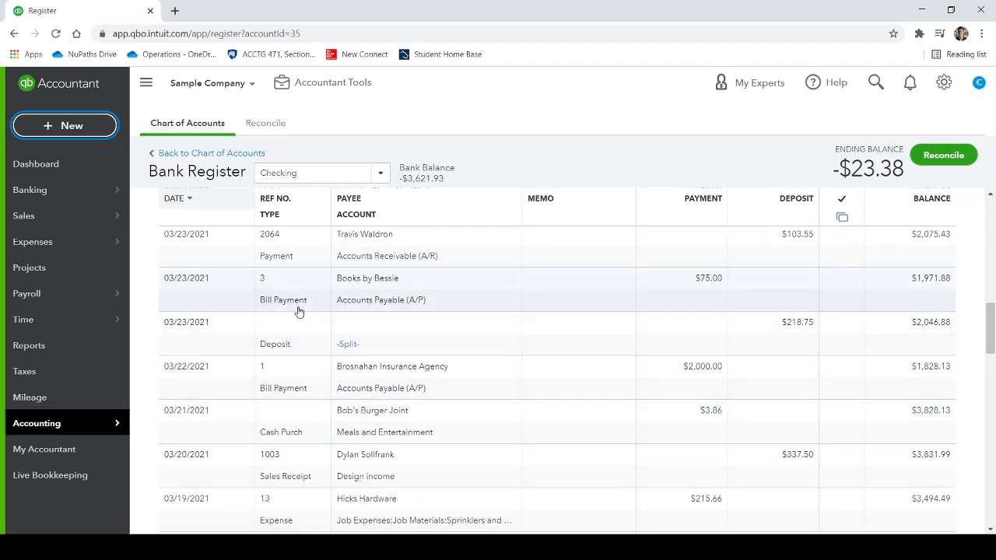
# Expand the $337.50 sales receipt of 03/20/2021 in the register and close it without saving.
pyautogui.scroll(-1, 299, 311)
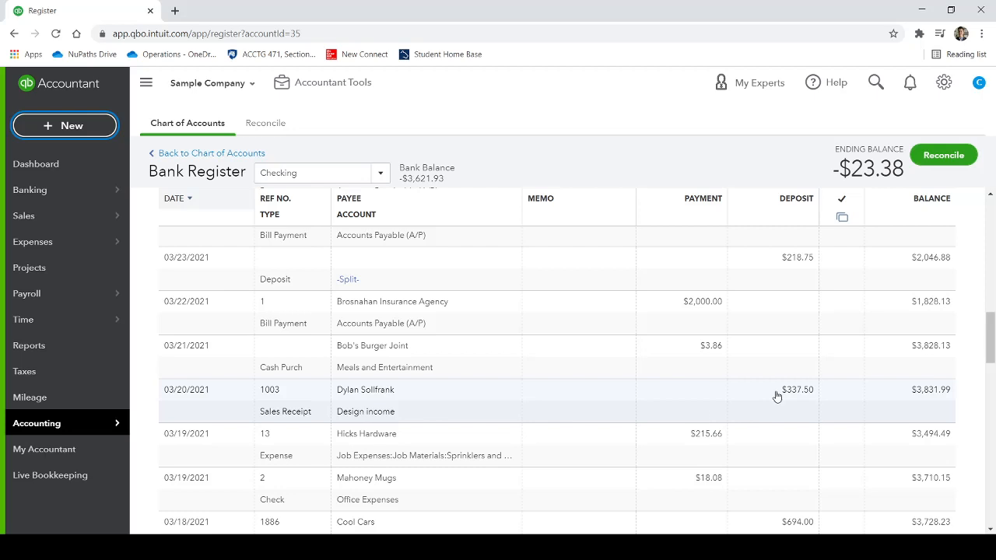
pyautogui.moveTo(779, 395); pyautogui.dragTo(816, 397)
pyautogui.click(815, 397)
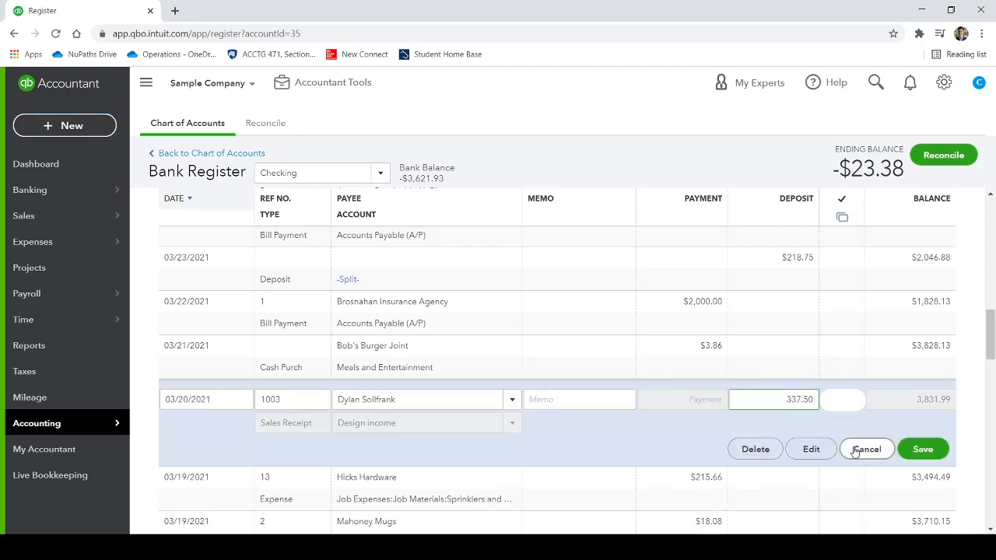
pyautogui.click(864, 450)
# Expand the Cool Cars payment of 03/18/2021 in the register and open its full Receive Payment form.
pyautogui.scroll(-1, 285, 478)
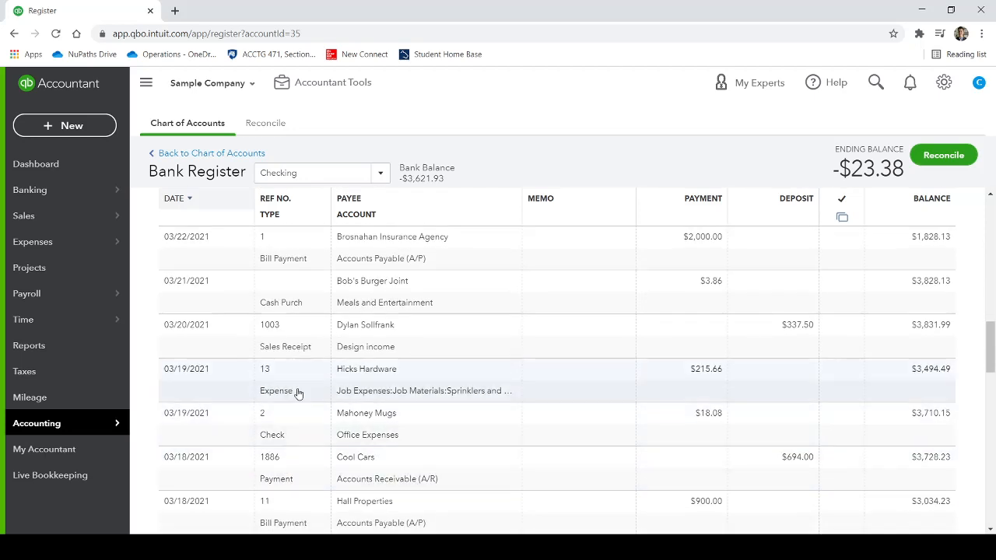
pyautogui.scroll(-1, 300, 433)
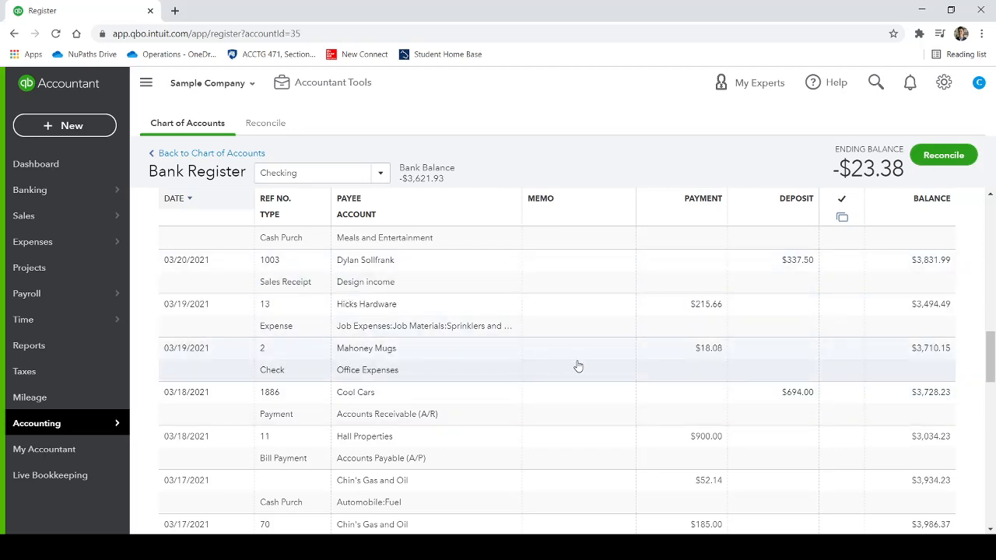
pyautogui.click(579, 416)
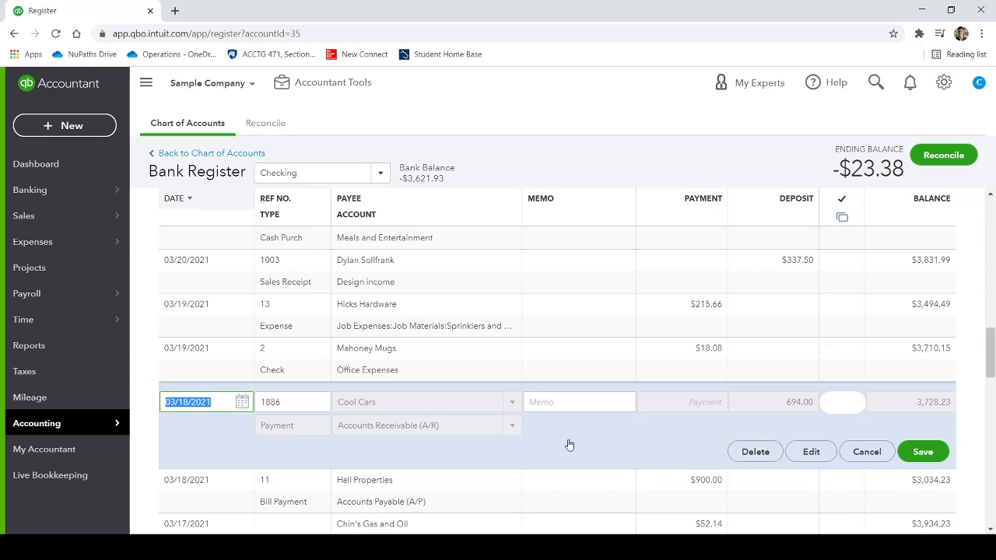
pyautogui.click(596, 438)
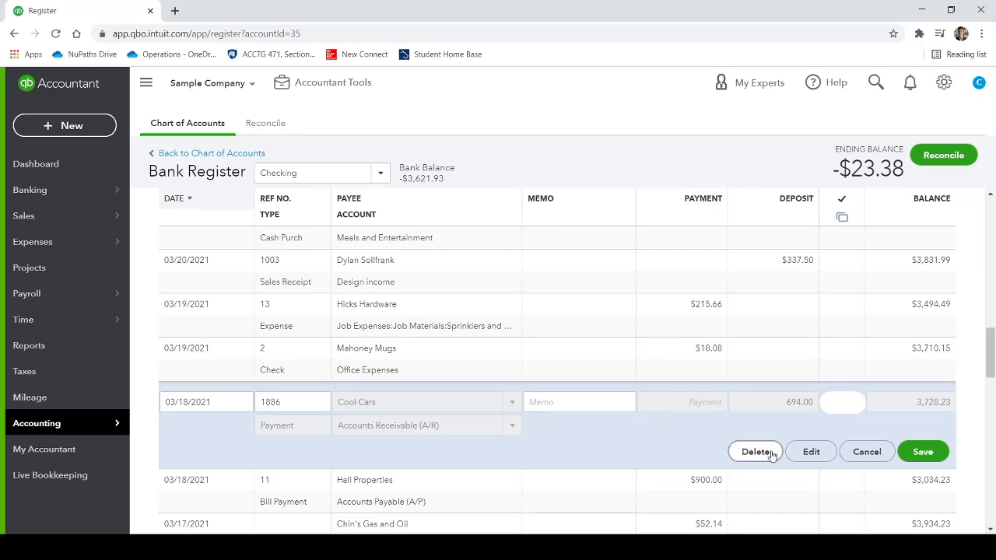
pyautogui.click(801, 455)
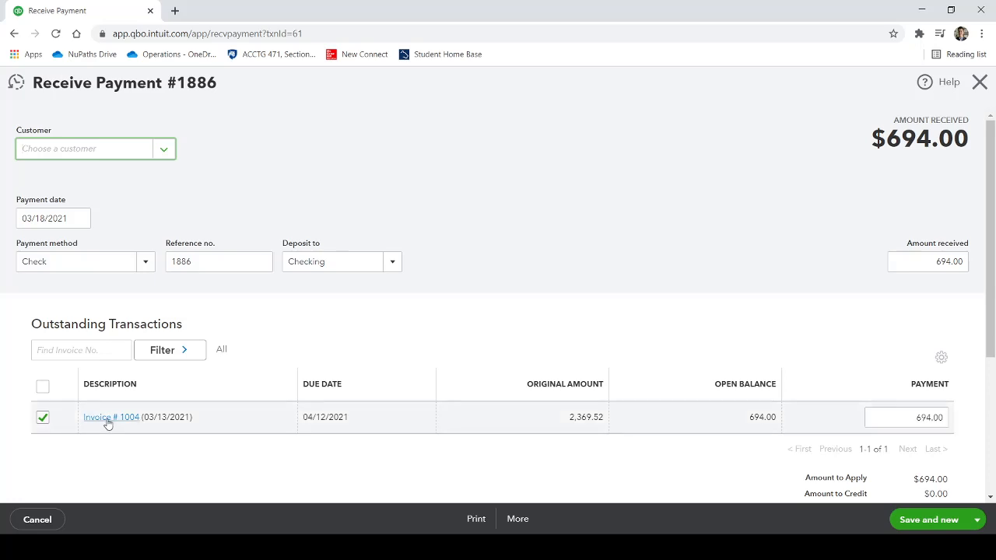
# Close the Receive Payment form without saving and return to the Checking register.
pyautogui.click(981, 88)
pyautogui.click(625, 326)
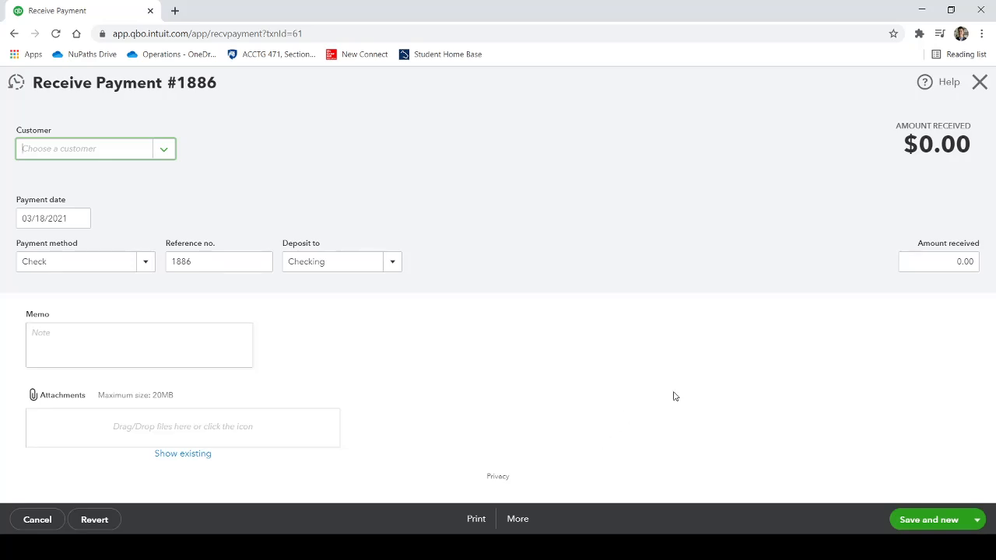
pyautogui.click(981, 86)
pyautogui.click(574, 326)
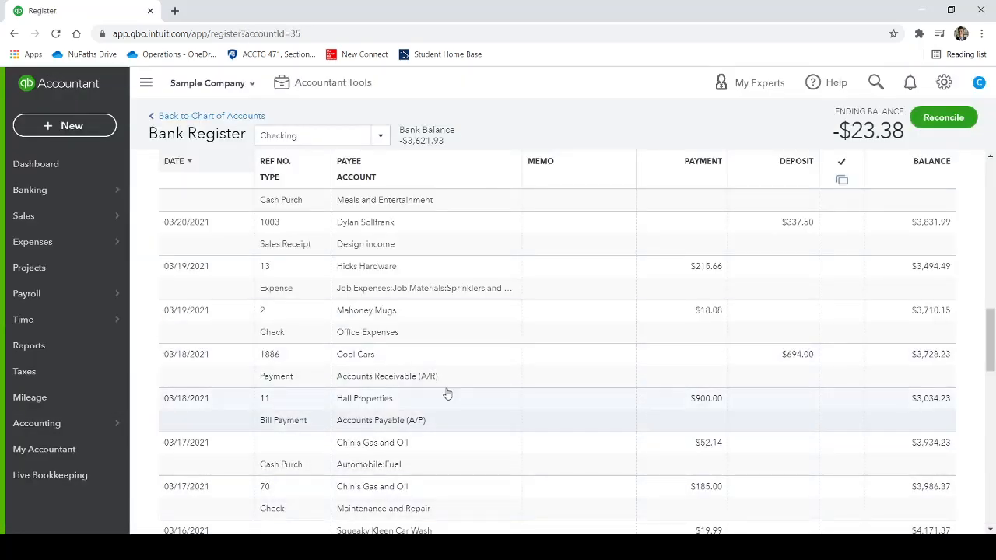
# Check the reconciliation status of the Books by Bessie expense and preview status R on the 04/08/2021 Mastercard entry without saving it.
pyautogui.scroll(10, 848, 410)
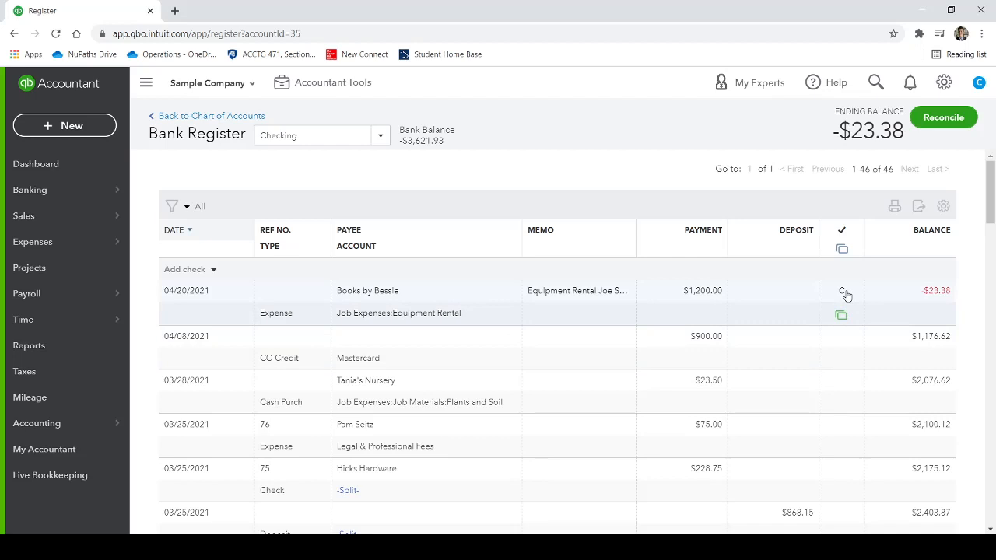
pyautogui.moveTo(847, 295)
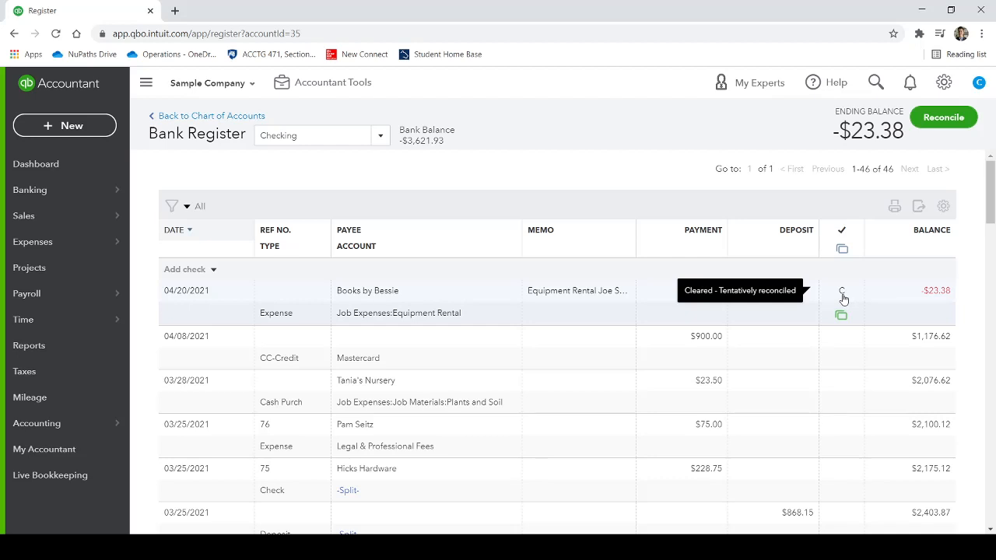
pyautogui.click(843, 350)
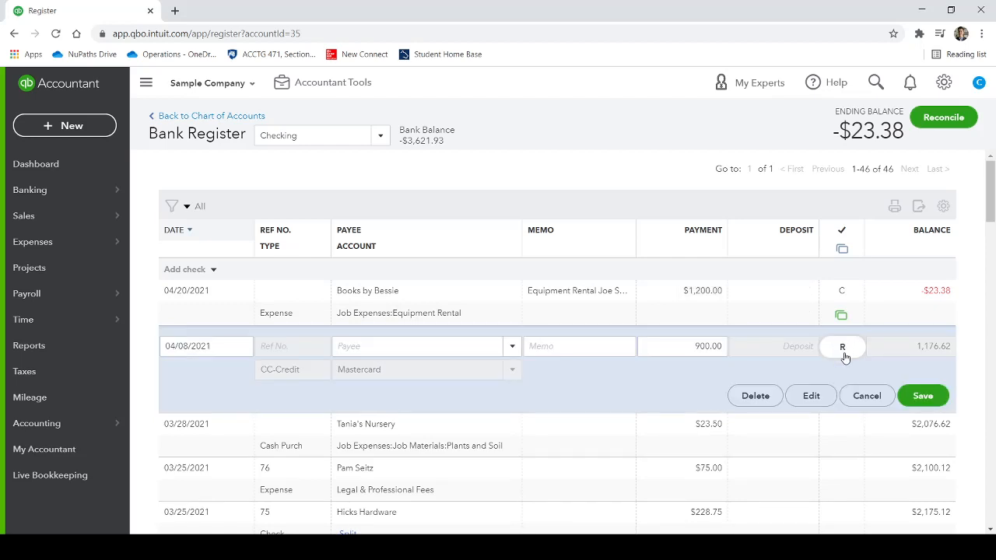
pyautogui.click(865, 397)
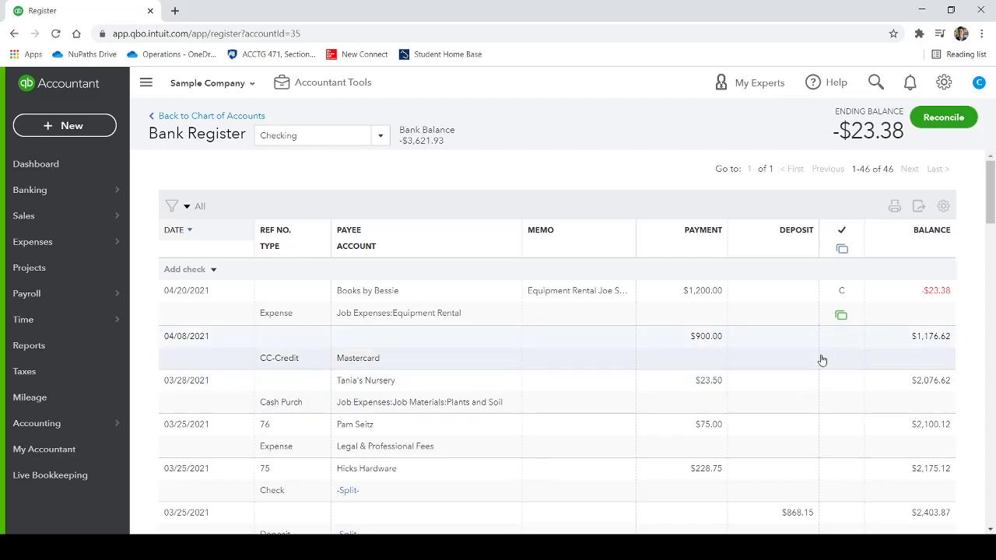
# Review the new transaction types once more, close the list, and look through the register to the 03/24/2021 bill payments.
pyautogui.click(45, 125)
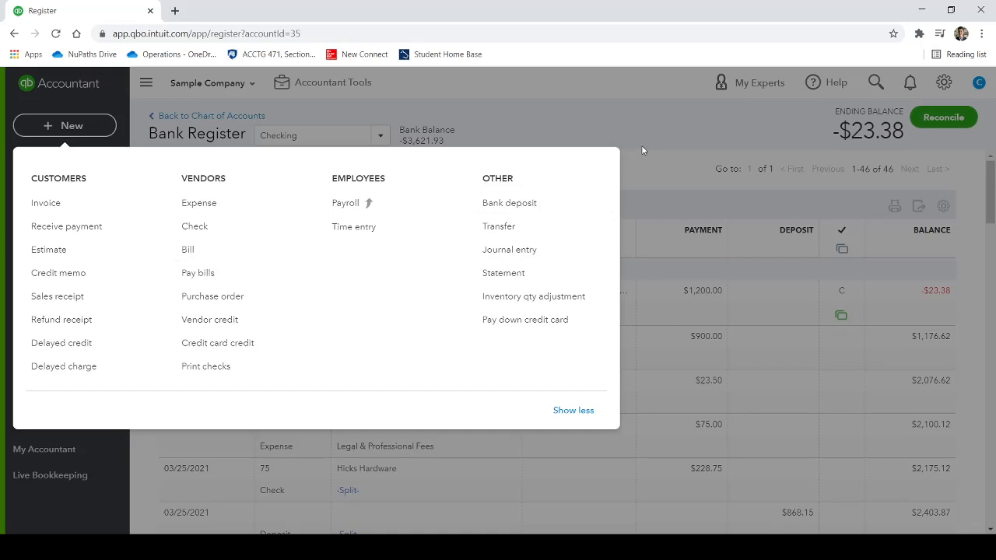
pyautogui.press('Escape')
pyautogui.scroll(-3, 350, 415)
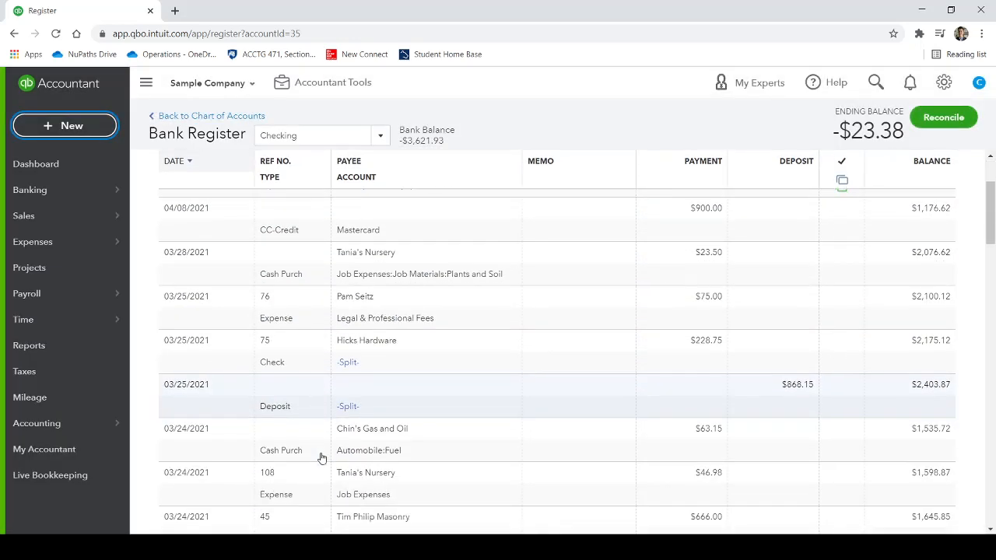
pyautogui.scroll(-1, 321, 459)
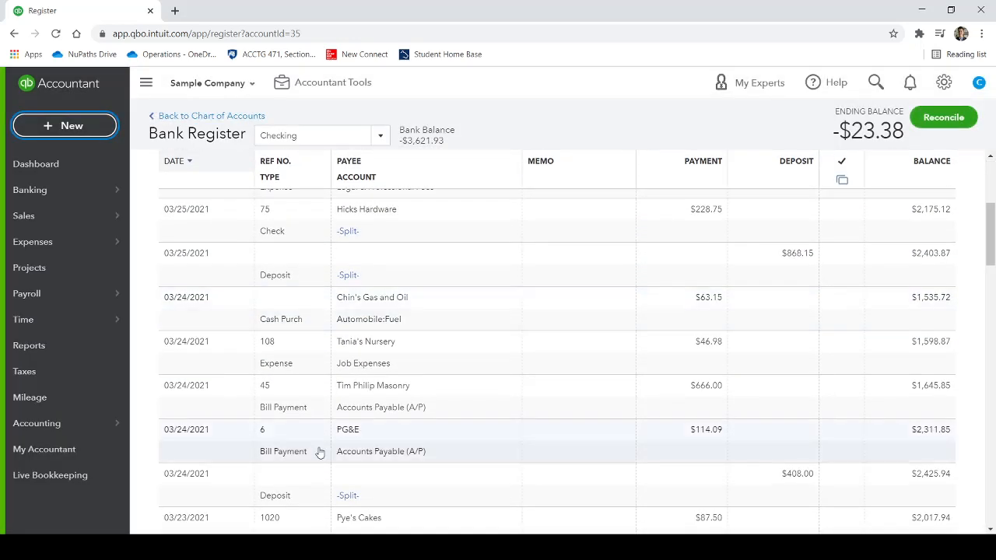
# Expand the Tim Philip Masonry bill payment, try marking it as cleared with status C, and cancel the edit.
pyautogui.click(833, 395)
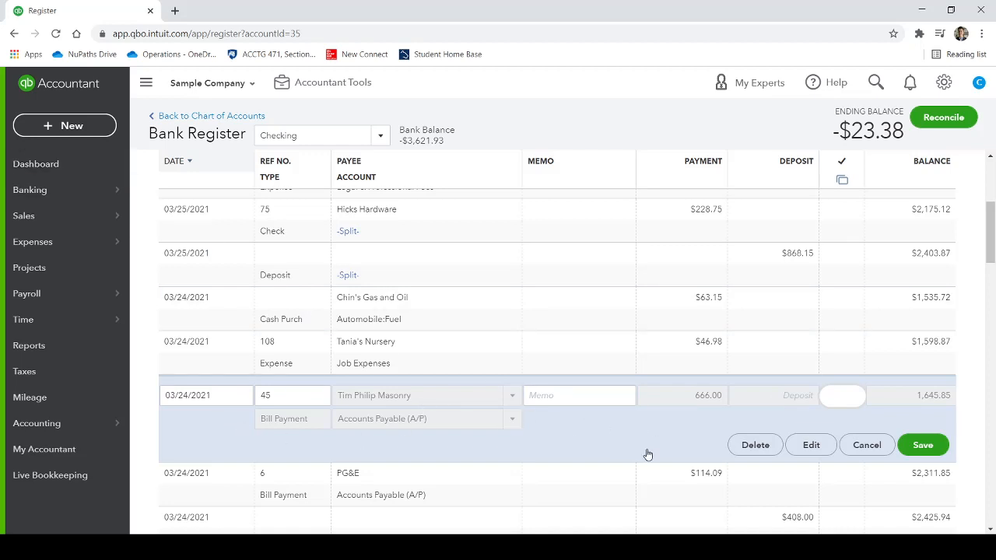
pyautogui.click(845, 400)
pyautogui.click(865, 446)
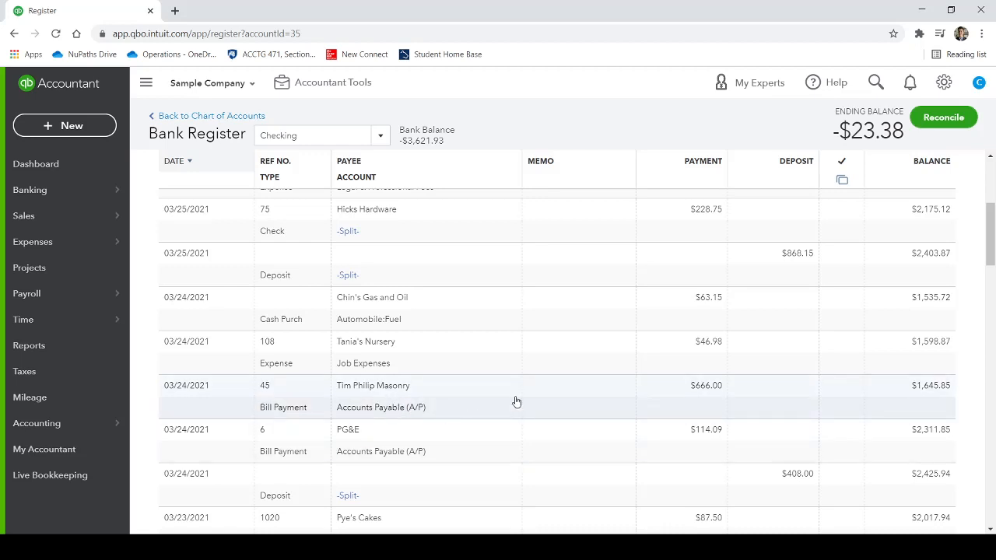
pyautogui.click(844, 395)
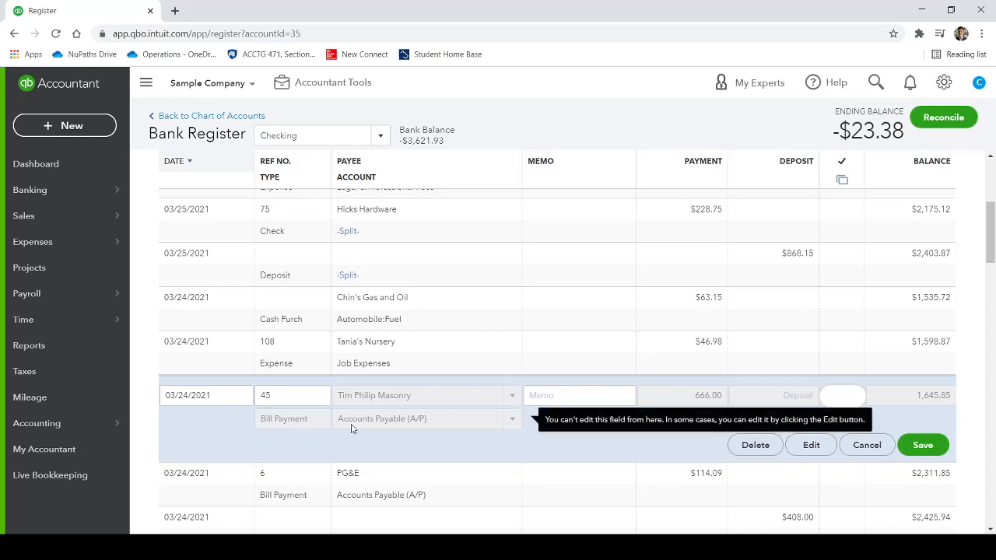
pyautogui.click(834, 404)
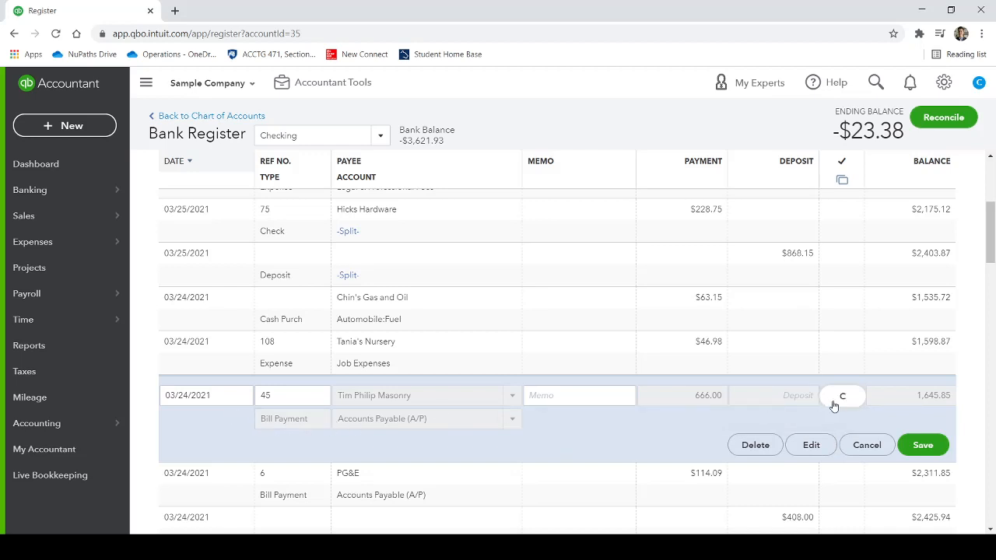
pyautogui.click(867, 445)
# Start reconciliation from the Checking register and skip the introductory reconciliation walkthrough.
pyautogui.scroll(4, 859, 380)
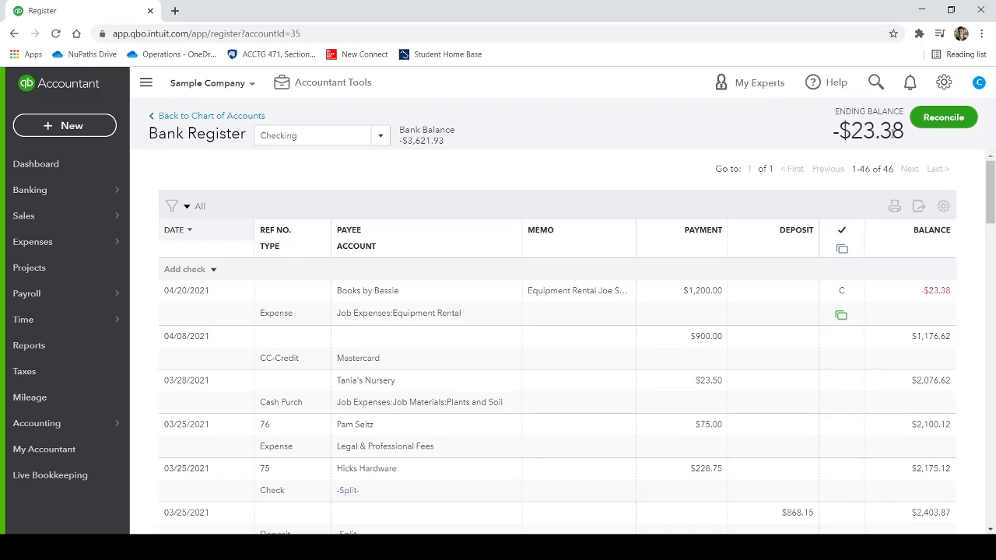
pyautogui.click(944, 120)
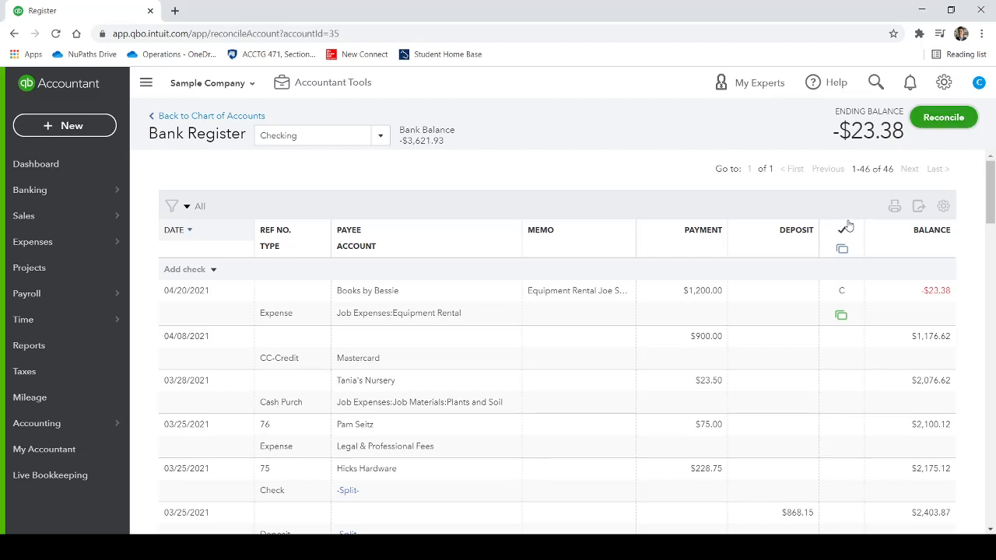
pyautogui.click(948, 120)
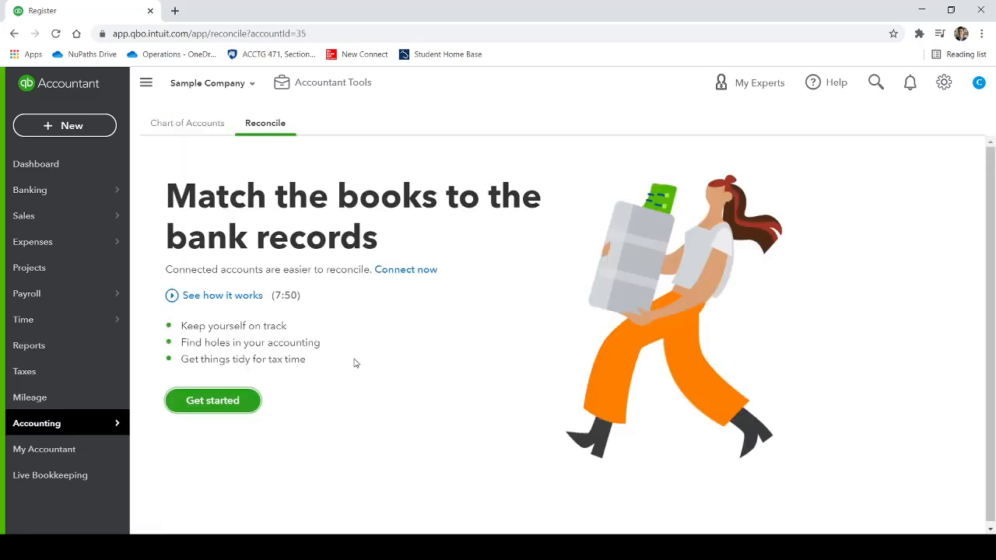
pyautogui.click(229, 409)
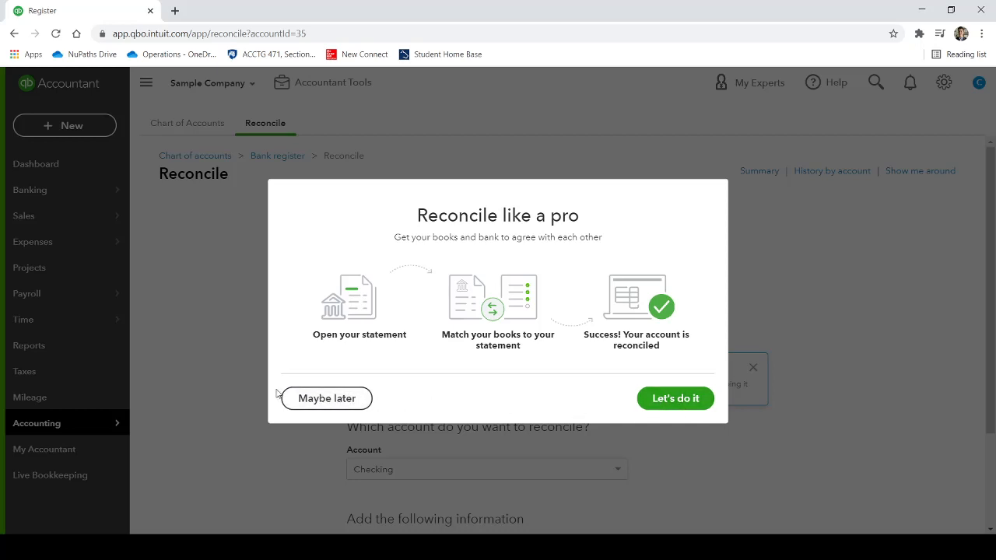
pyautogui.click(315, 402)
# Review the accounts available for reconciliation and choose Checking.
pyautogui.scroll(-2, 827, 414)
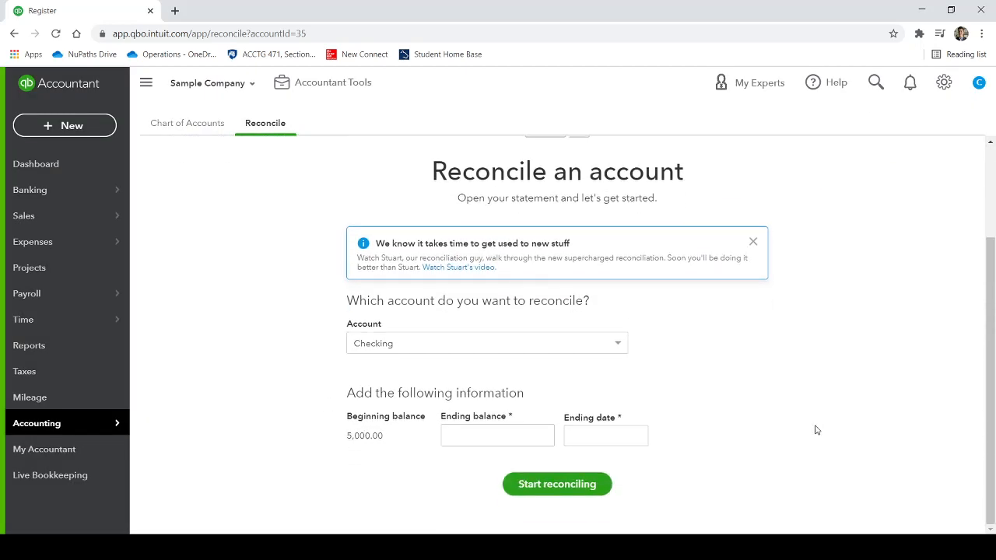
pyautogui.click(623, 345)
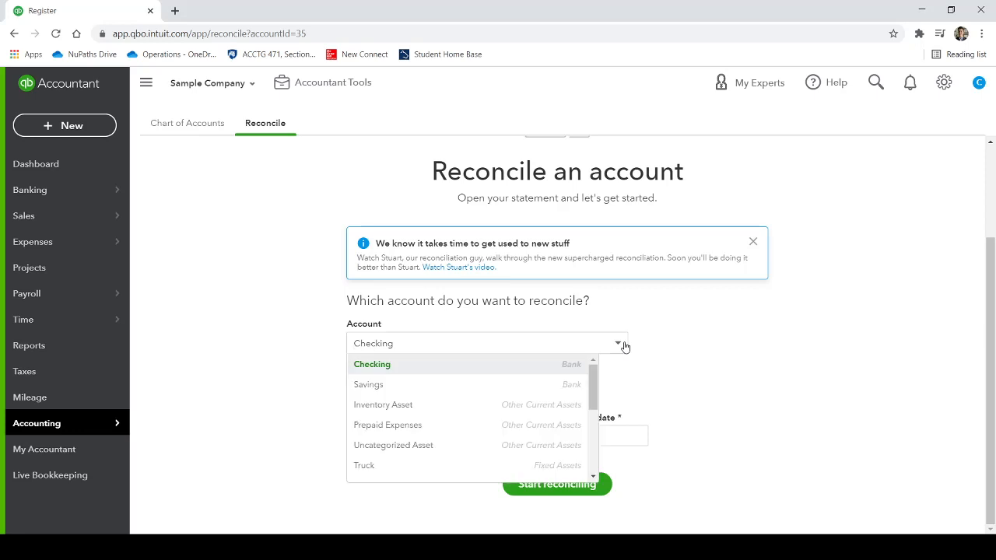
pyautogui.scroll(-5, 442, 416)
pyautogui.scroll(5, 443, 416)
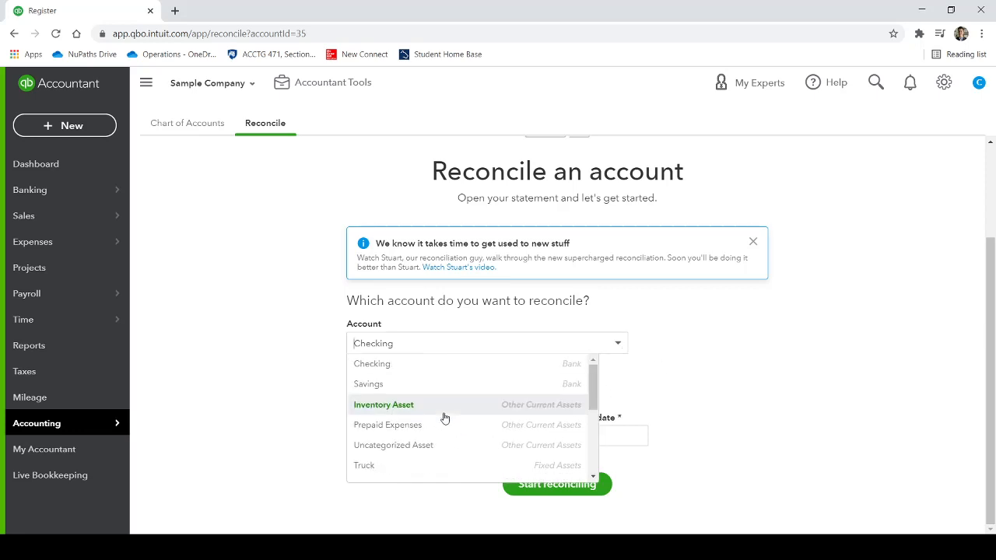
pyautogui.click(436, 374)
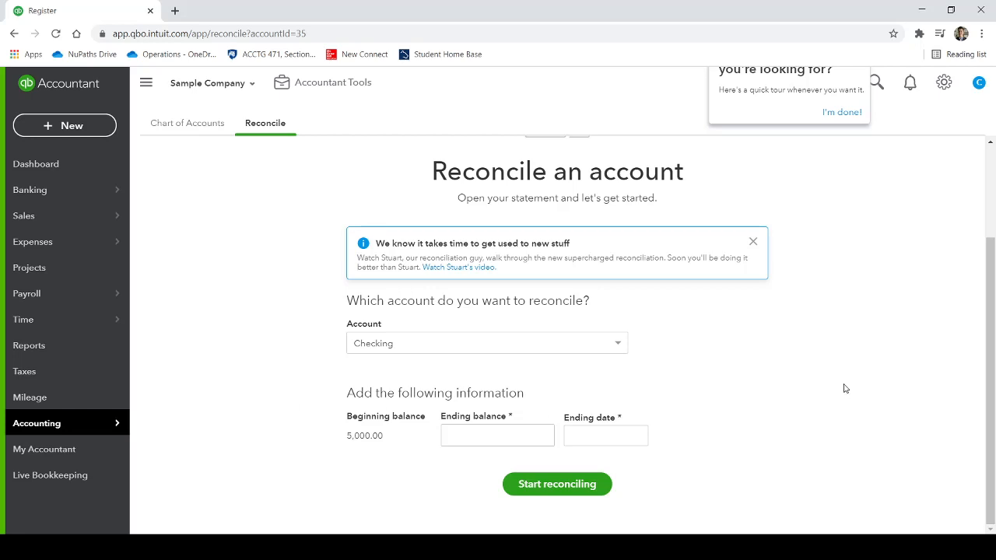
# Highlight the beginning balance on the reconciliation setup form.
pyautogui.moveTo(384, 437); pyautogui.dragTo(347, 436)
pyautogui.click(336, 441)
pyautogui.click(344, 443)
pyautogui.moveTo(347, 437); pyautogui.dragTo(394, 441)
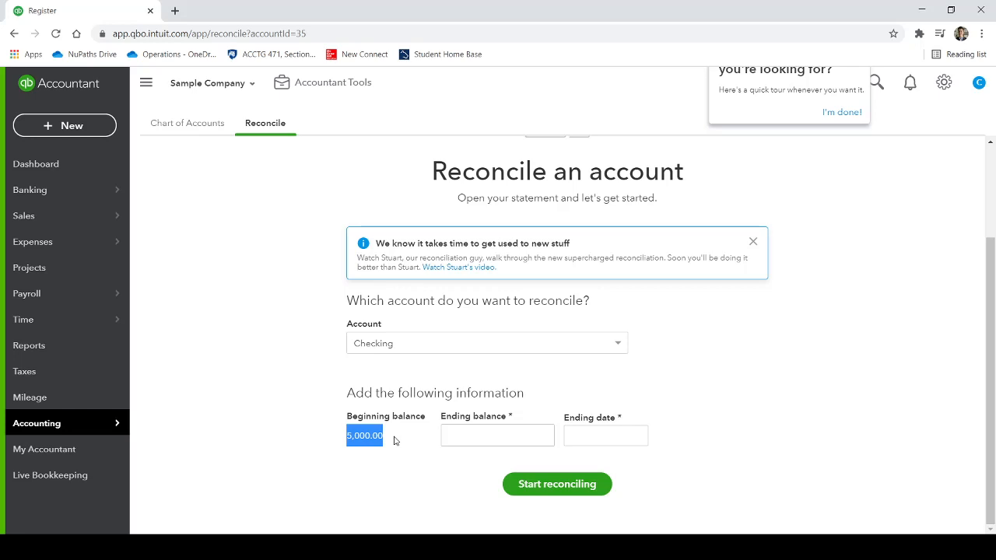
# Set the ending balance to 6,000.00 and the ending date to 04/20/2021, and dismiss the walkthrough video notice.
pyautogui.click(476, 437)
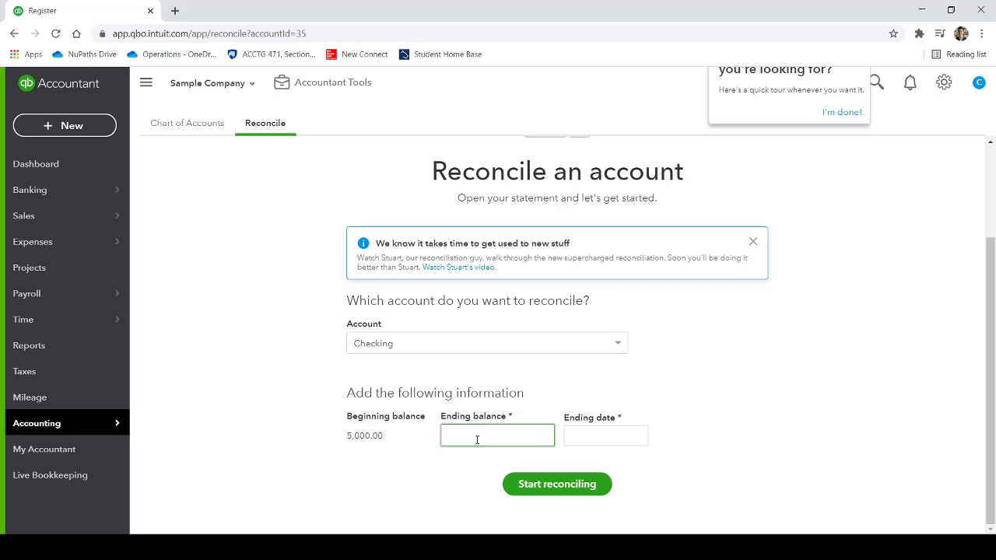
pyautogui.write('6000.00')
pyautogui.click(759, 469)
pyautogui.click(459, 435)
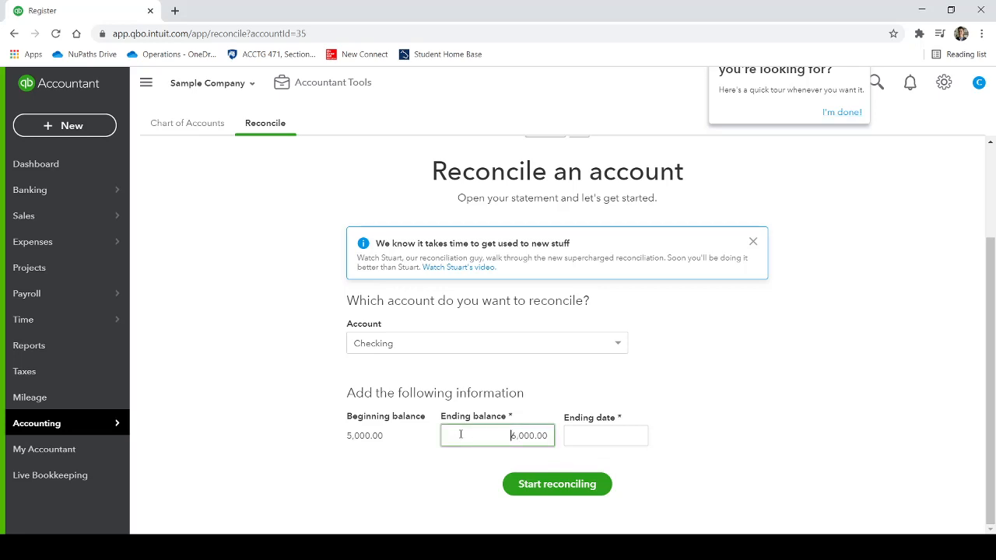
pyautogui.click(637, 438)
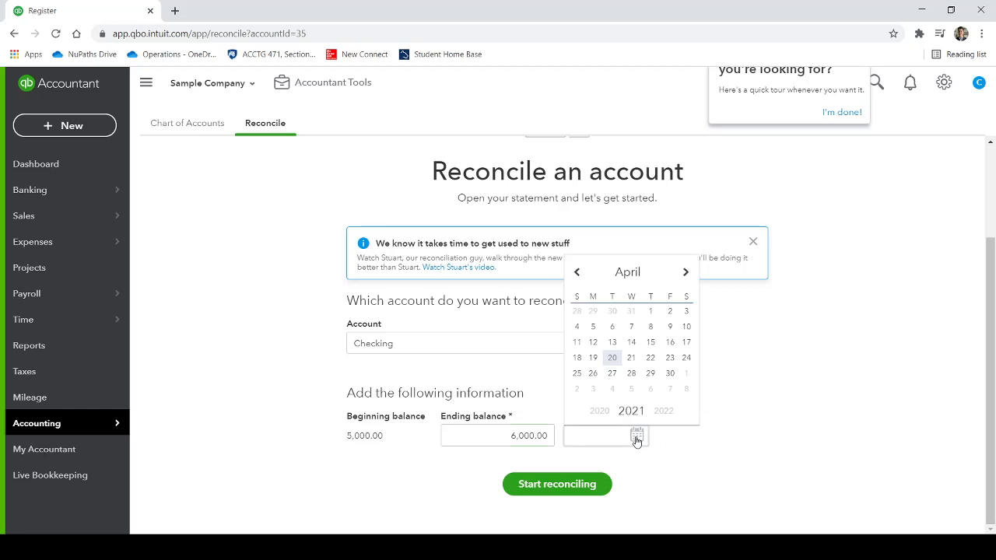
pyautogui.click(613, 358)
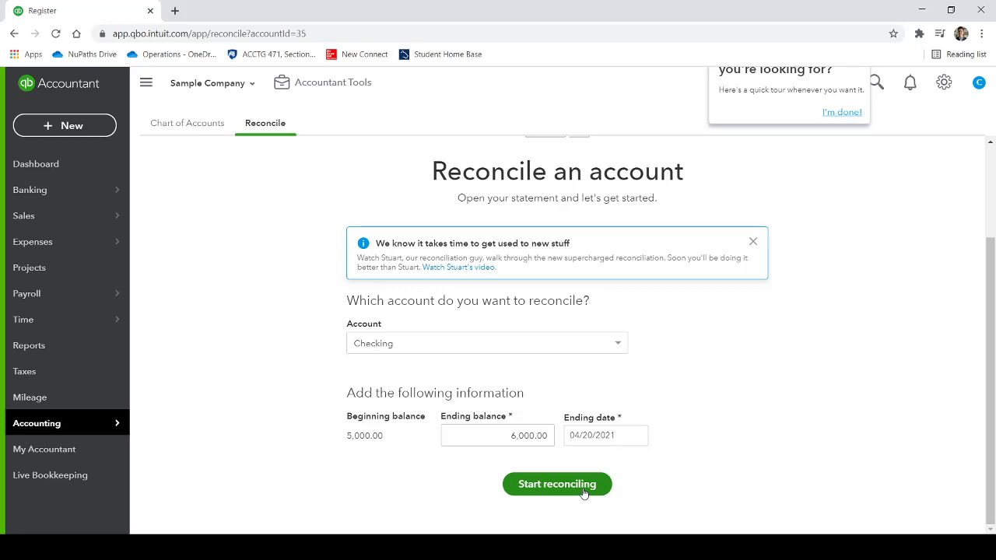
pyautogui.click(753, 242)
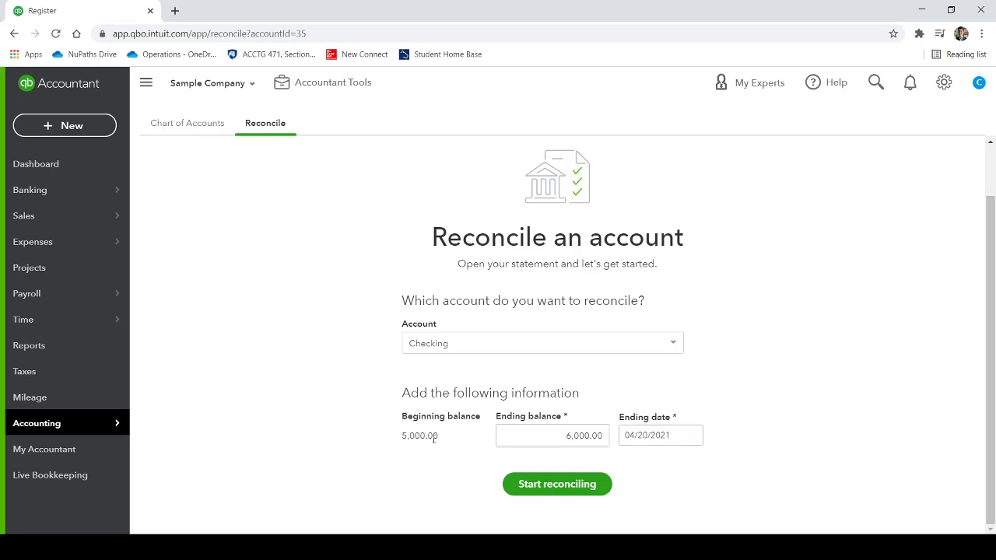
# Highlight the beginning balance beside the completed ending balance and date to review it.
pyautogui.moveTo(444, 441); pyautogui.dragTo(399, 440)
pyautogui.doubleClick(402, 438)
pyautogui.click(392, 437)
pyautogui.moveTo(443, 440); pyautogui.dragTo(435, 439)
pyautogui.click(444, 441)
pyautogui.doubleClick(418, 435)
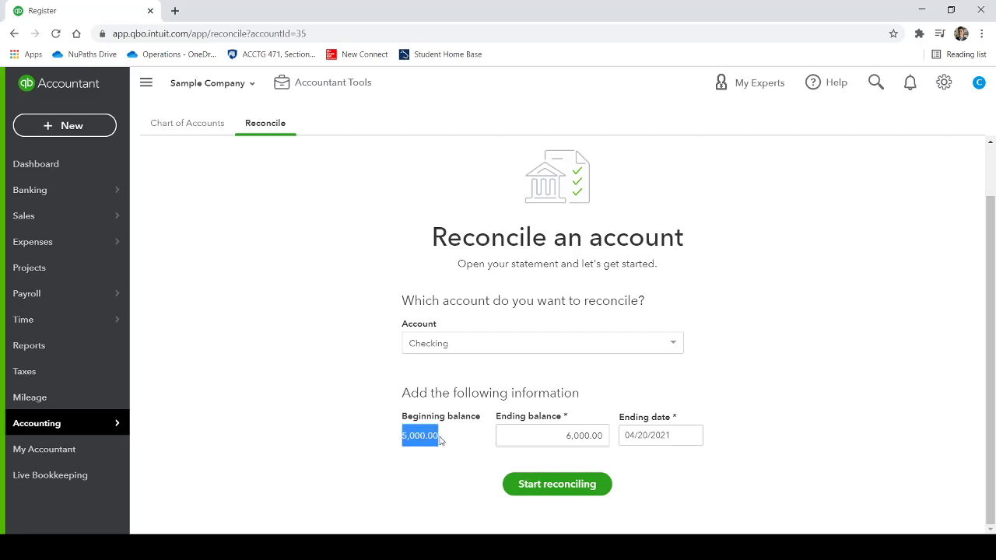
pyautogui.click(440, 441)
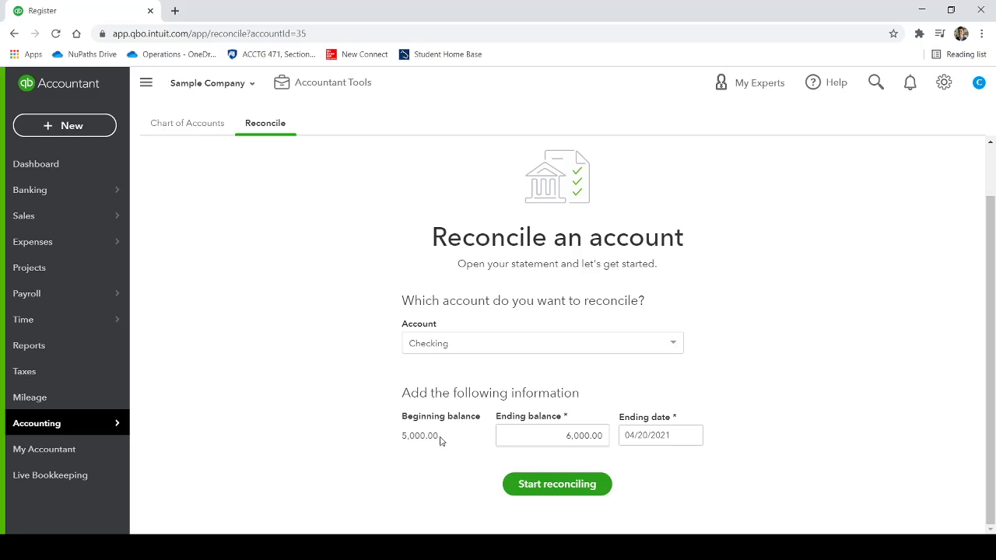
# Start reconciling the Checking account and close the tip about seeing more transactions.
pyautogui.click(565, 486)
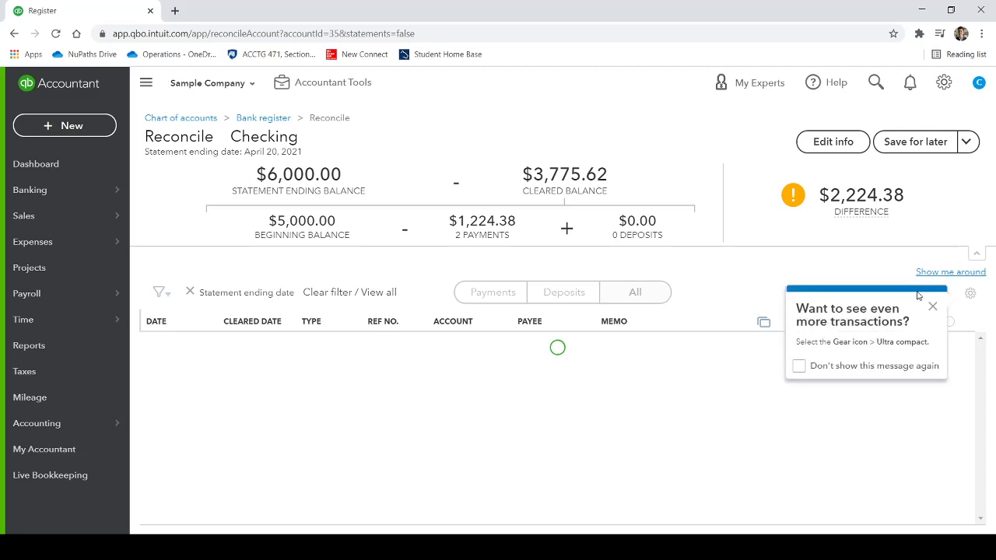
pyautogui.click(933, 305)
# Examine the difference amount in the reconciliation summary and its explanation.
pyautogui.moveTo(883, 209)
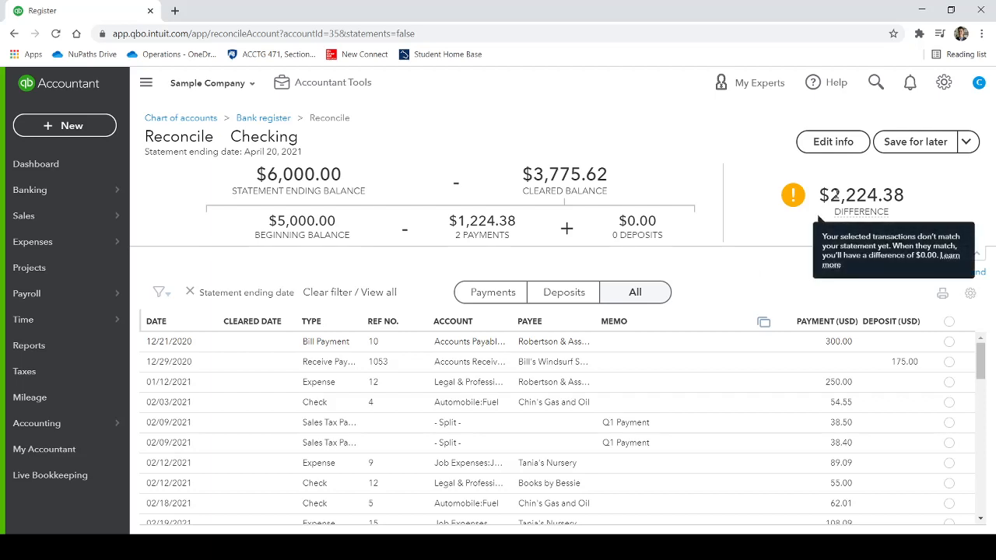
pyautogui.moveTo(821, 195); pyautogui.dragTo(907, 193)
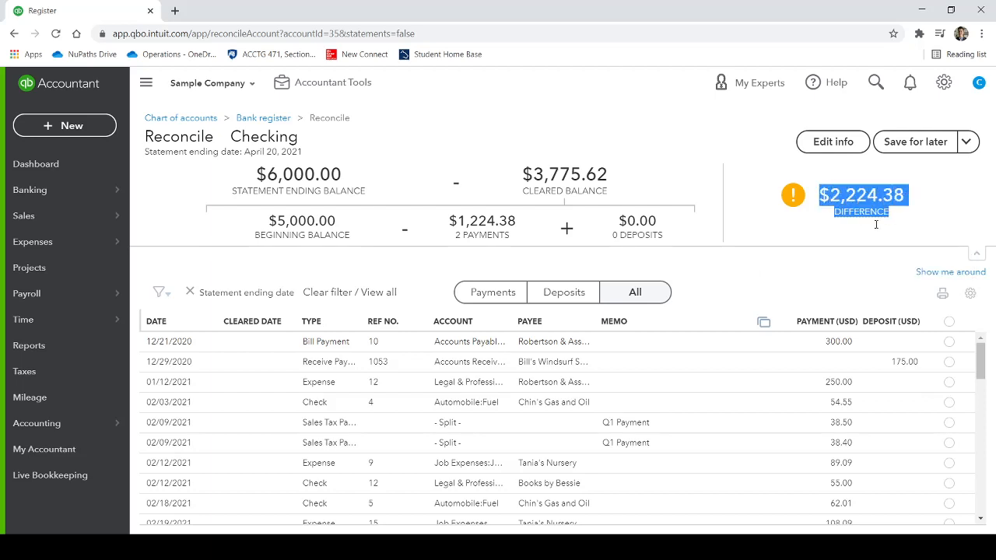
pyautogui.click(743, 271)
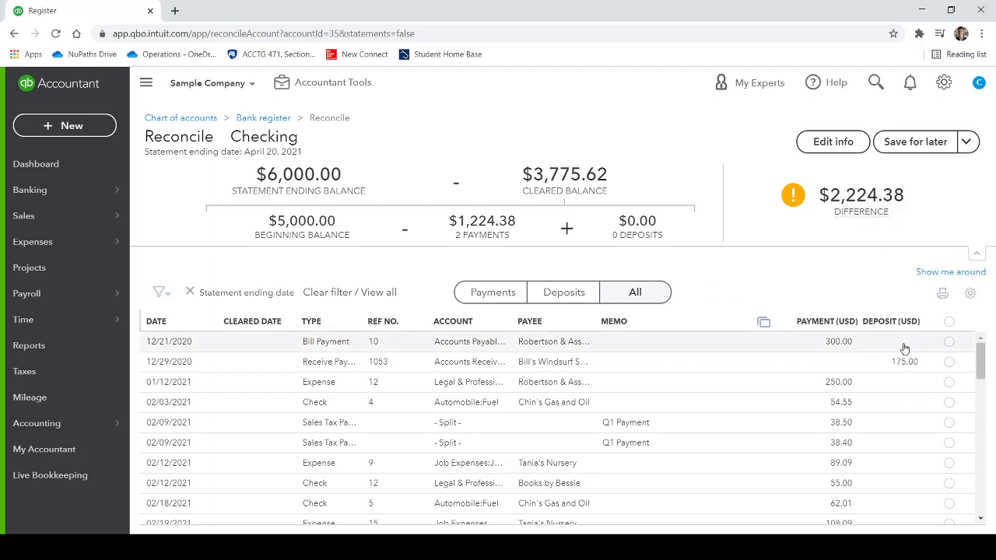
pyautogui.moveTo(873, 217)
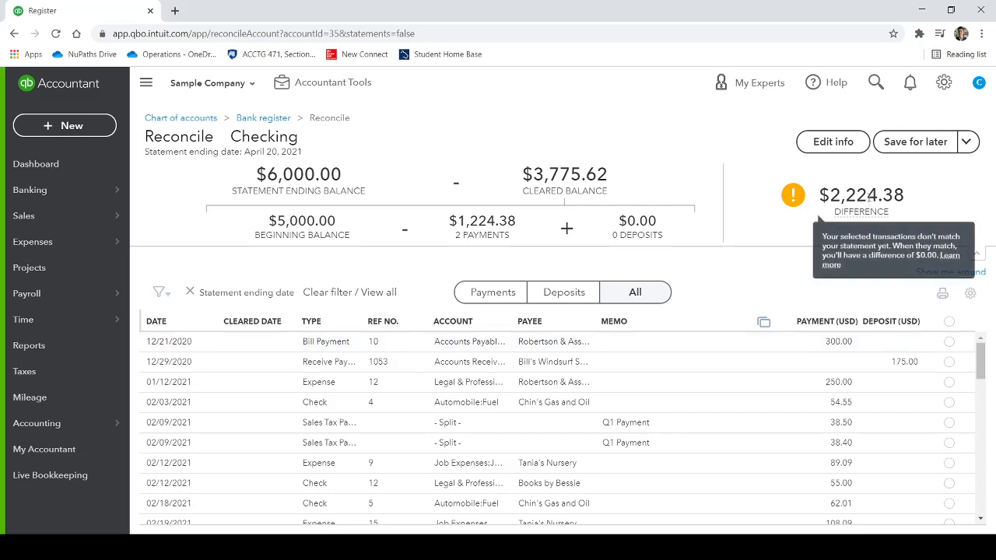
pyautogui.moveTo(904, 193); pyautogui.dragTo(819, 194)
pyautogui.click(777, 290)
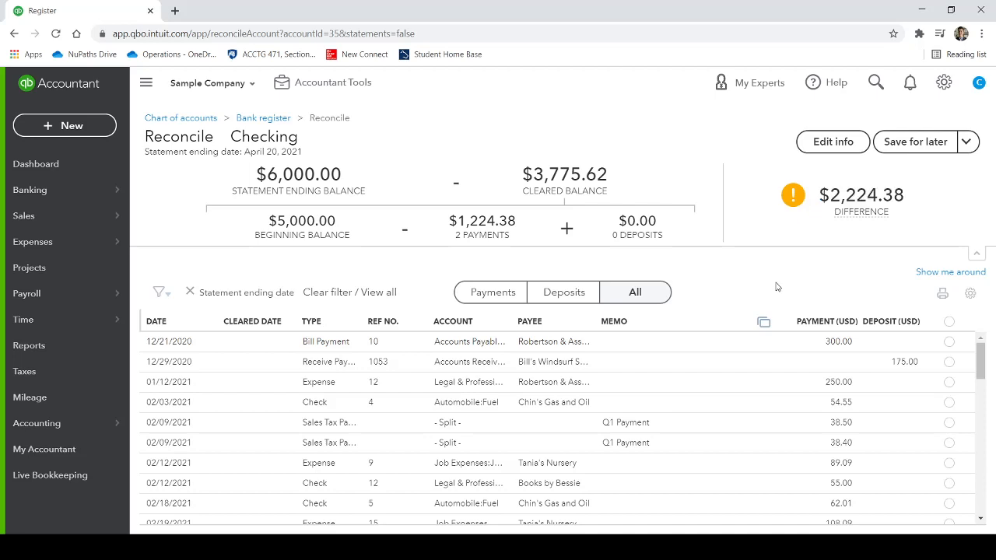
# Mark all listed Checking transactions as cleared at once and look through the list.
pyautogui.click(950, 322)
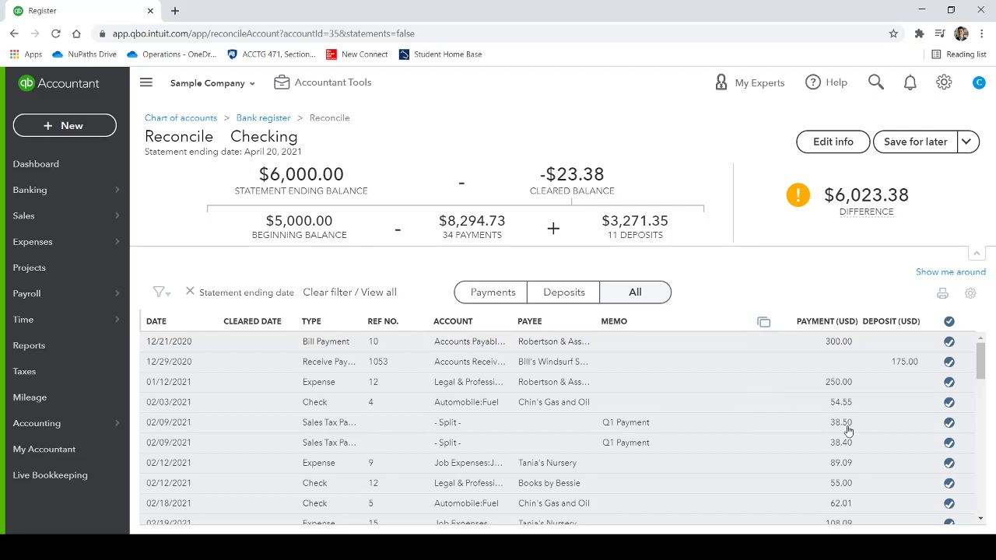
pyautogui.scroll(-5, 930, 383)
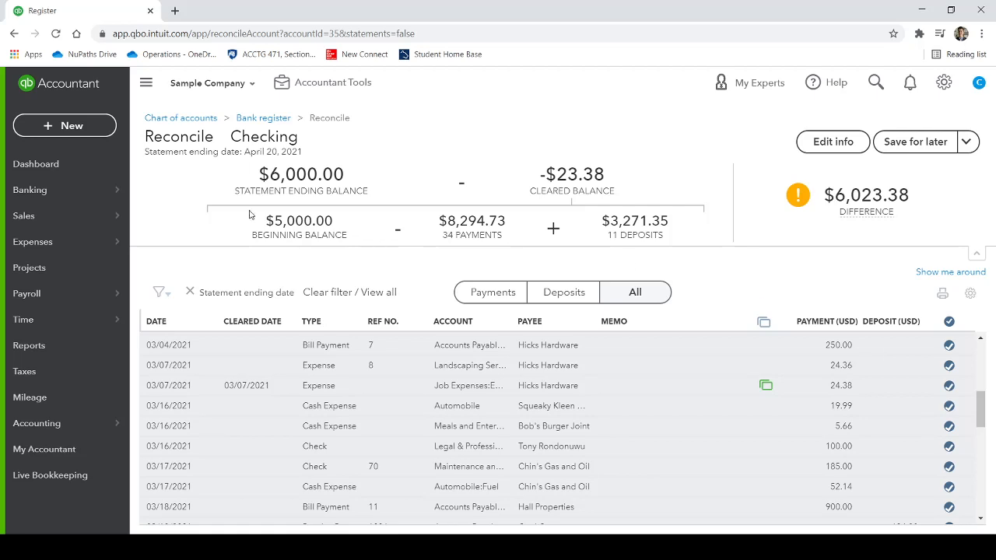
# Review the beginning balance, payments, deposits and difference in the summary with all transactions selected.
pyautogui.moveTo(251, 240); pyautogui.dragTo(361, 239)
pyautogui.click(360, 239)
pyautogui.moveTo(438, 216); pyautogui.dragTo(515, 236)
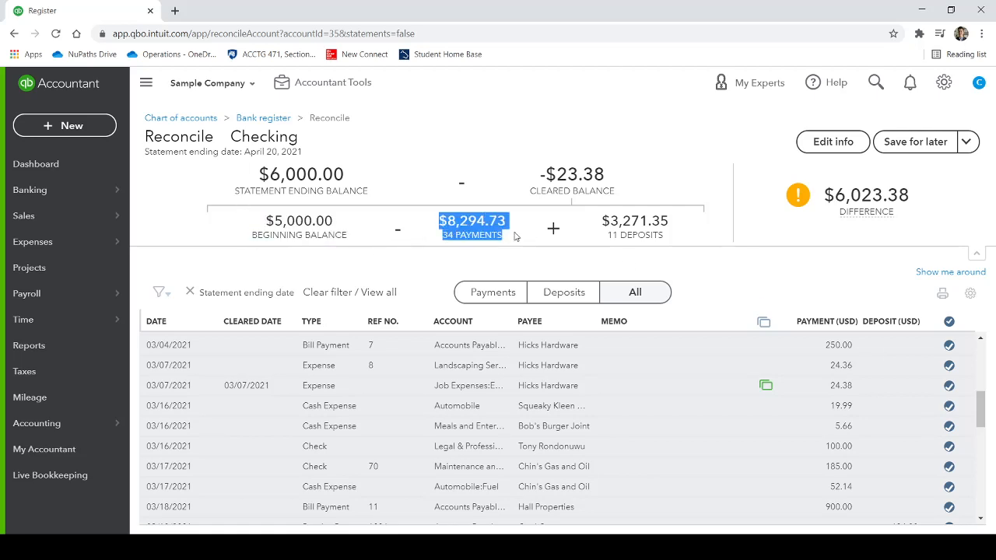
pyautogui.moveTo(602, 221); pyautogui.dragTo(673, 241)
pyautogui.click(673, 241)
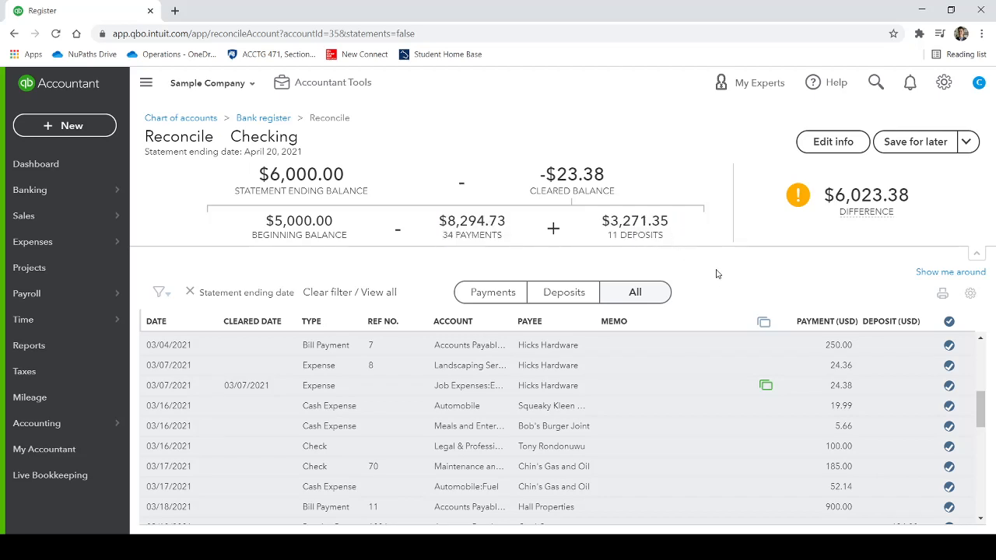
pyautogui.moveTo(877, 210)
pyautogui.scroll(5, 659, 392)
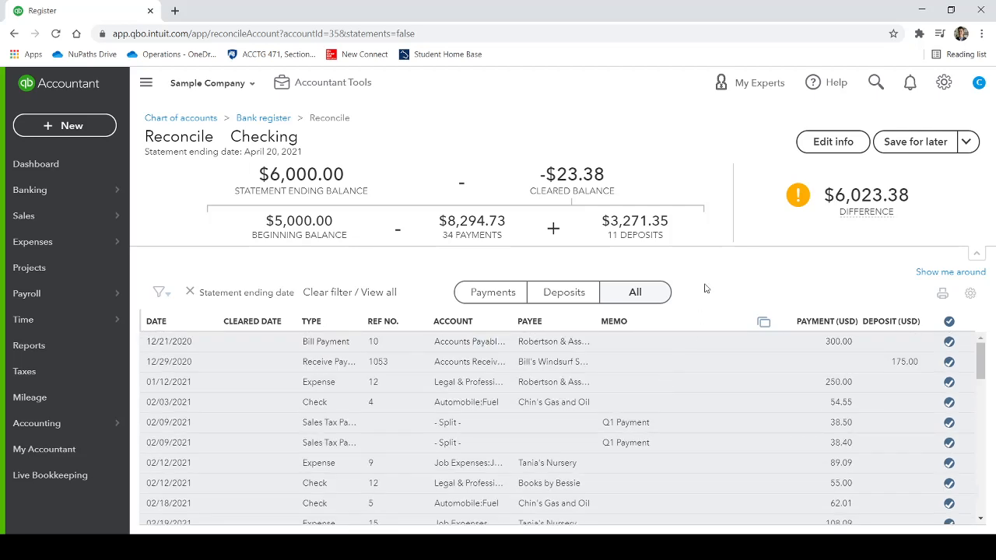